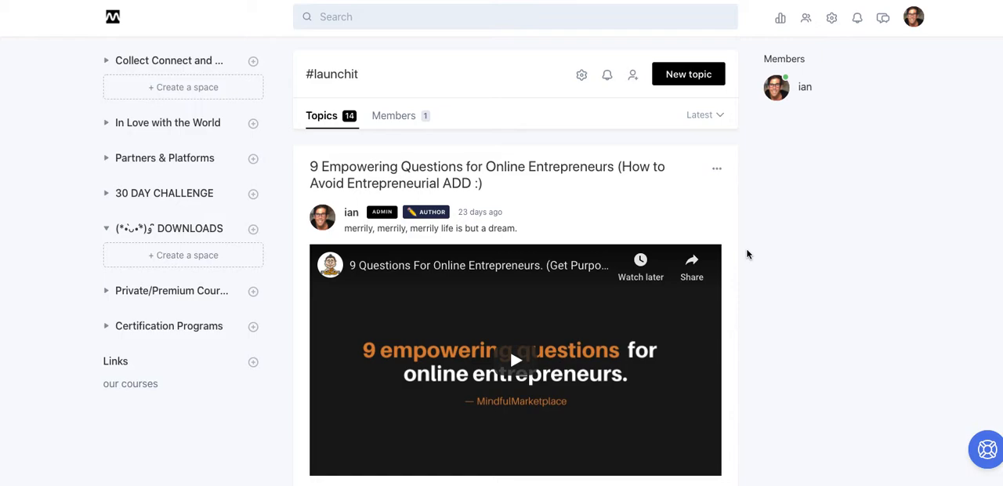
Examine the "9 Empowering Questions for Online Entrepreneurs" topic in the launchit space, including its video and PDF download.
{"action": "scroll", "coordinate": [747, 254], "scroll_direction": "down", "scroll_amount": 2}
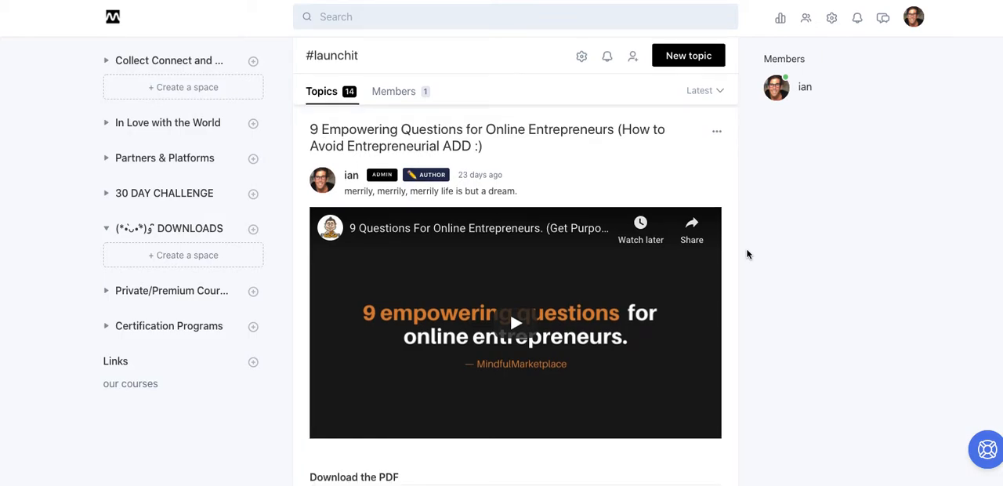
{"action": "scroll", "coordinate": [746, 254], "scroll_direction": "up", "scroll_amount": 1}
{"action": "scroll", "coordinate": [732, 145], "scroll_direction": "up", "scroll_amount": 1}
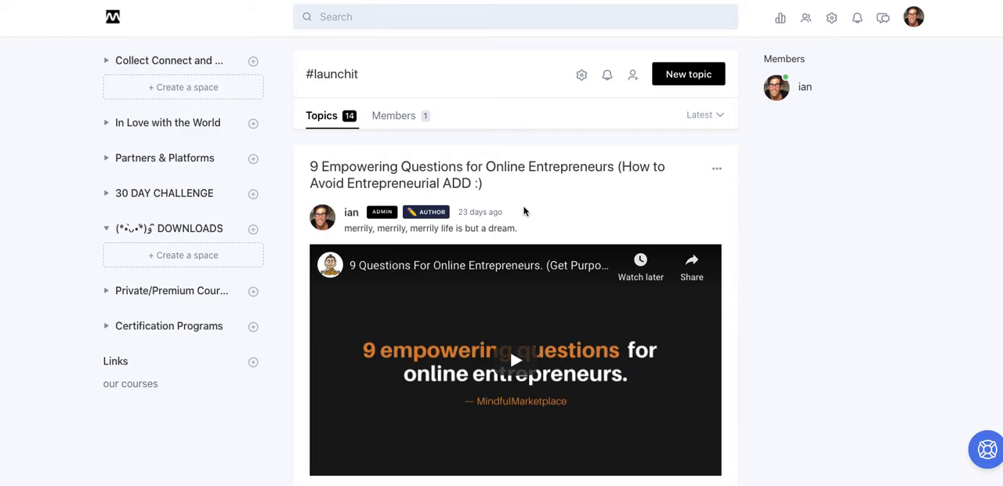
{"action": "scroll", "coordinate": [697, 197], "scroll_direction": "down", "scroll_amount": 1}
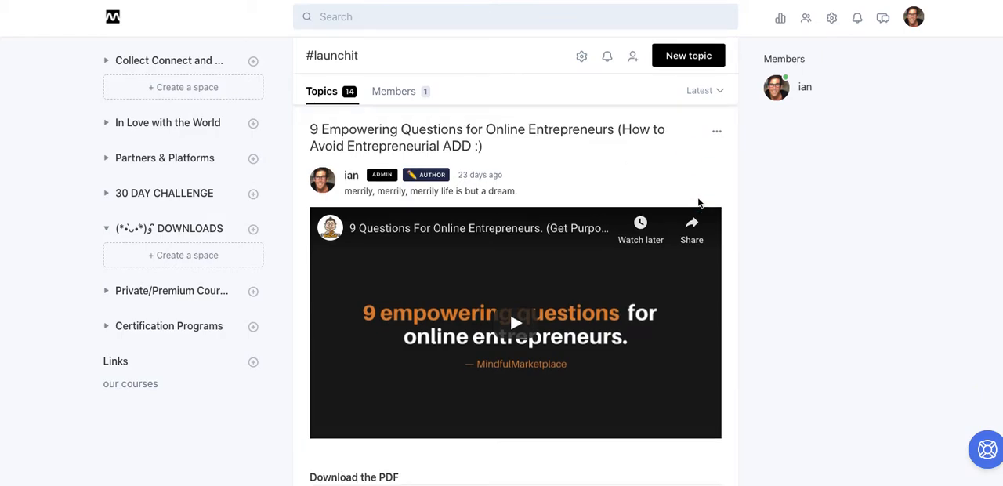
{"action": "scroll", "coordinate": [699, 203], "scroll_direction": "down", "scroll_amount": 3}
{"action": "scroll", "coordinate": [698, 203], "scroll_direction": "up", "scroll_amount": 1}
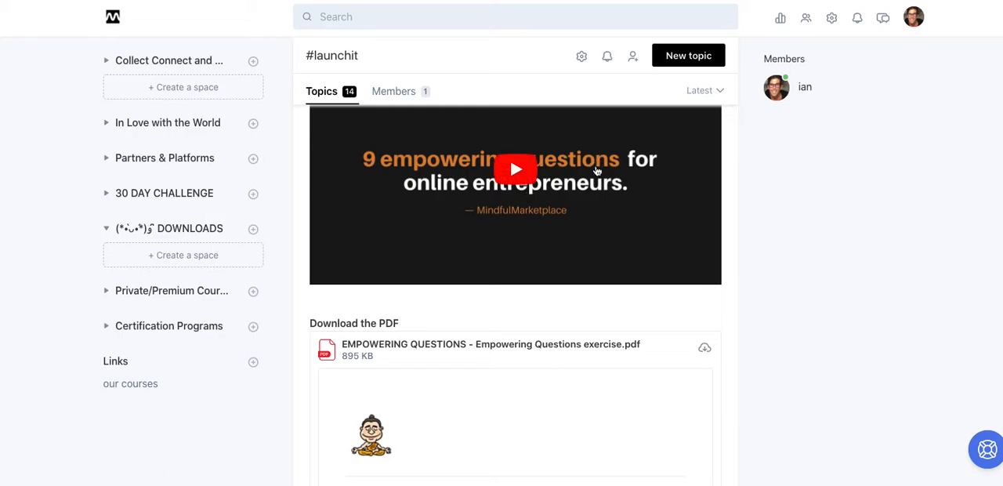
{"action": "scroll", "coordinate": [595, 170], "scroll_direction": "up", "scroll_amount": 3}
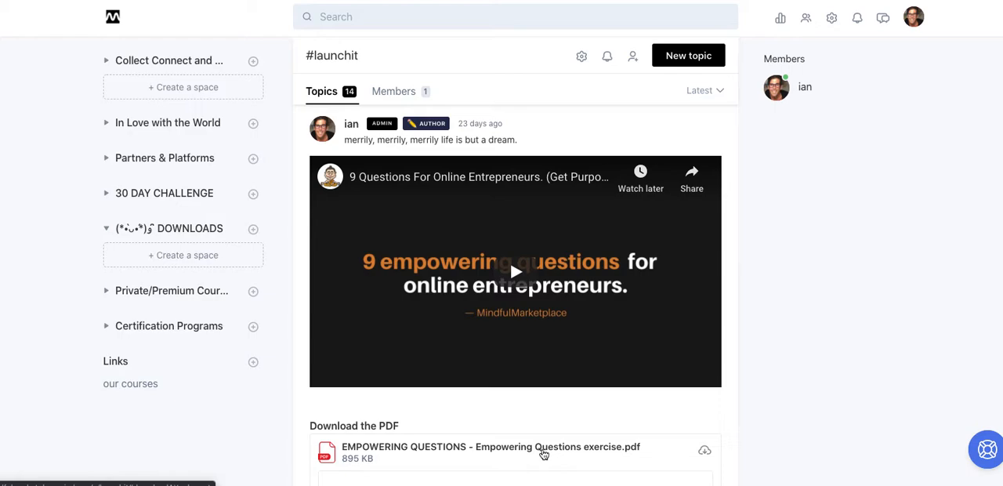
{"action": "scroll", "coordinate": [543, 453], "scroll_direction": "down", "scroll_amount": 3}
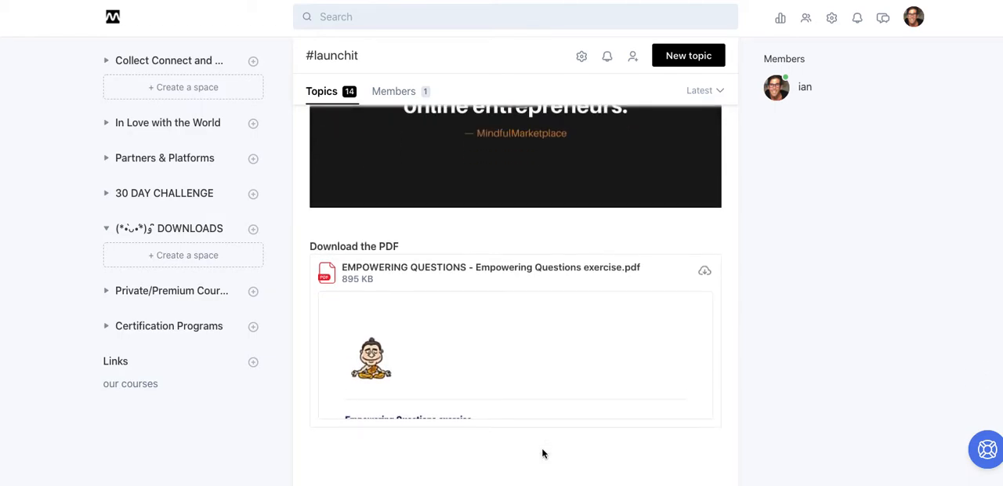
{"action": "scroll", "coordinate": [543, 453], "scroll_direction": "up", "scroll_amount": 4}
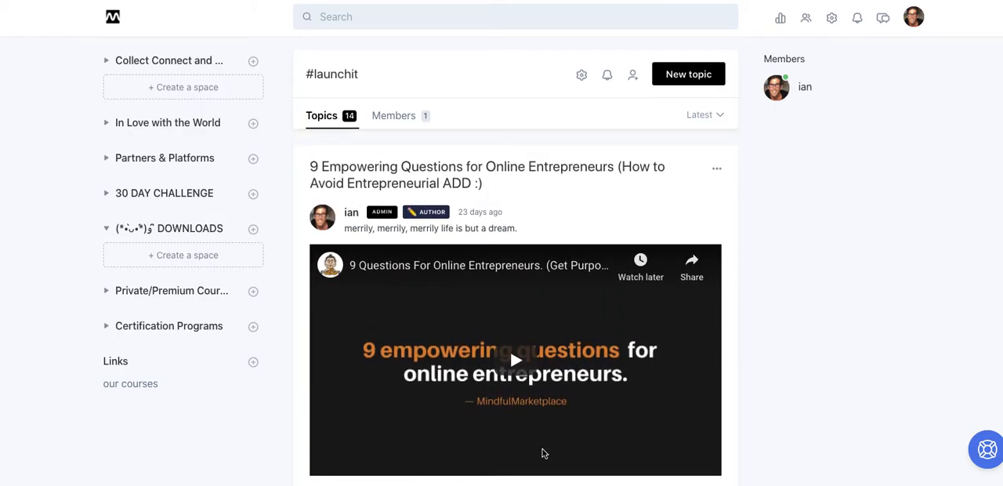
Open the "9 Empowering Questions for Online Entrepreneurs" topic for editing and go to its Custom HTML setting.
{"action": "left_click", "coordinate": [716, 169]}
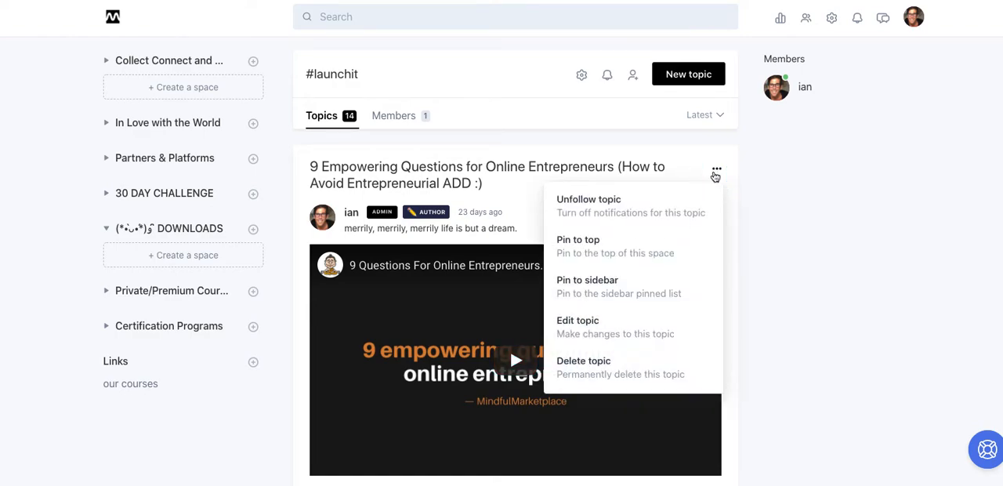
{"action": "left_click", "coordinate": [636, 328]}
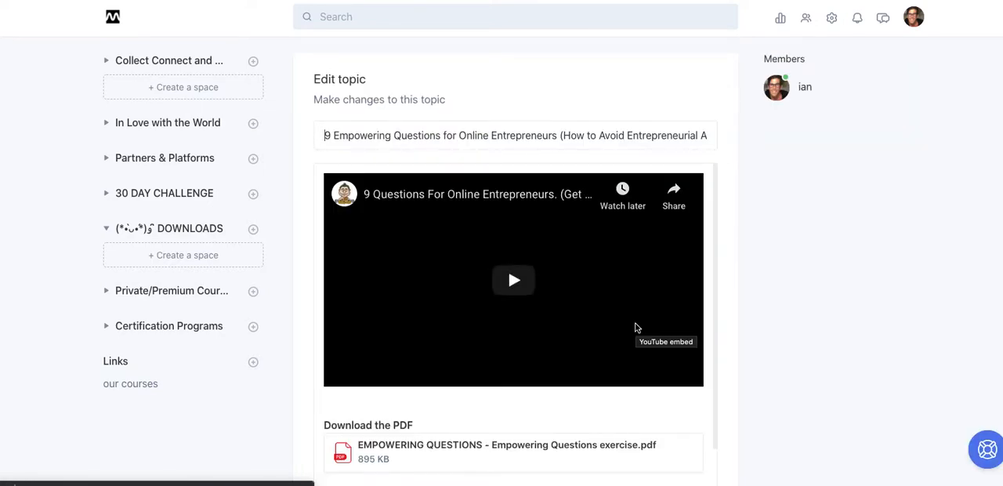
{"action": "left_click", "coordinate": [720, 401]}
{"action": "scroll", "coordinate": [721, 401], "scroll_direction": "down", "scroll_amount": 1}
{"action": "scroll", "coordinate": [721, 401], "scroll_direction": "down", "scroll_amount": 3}
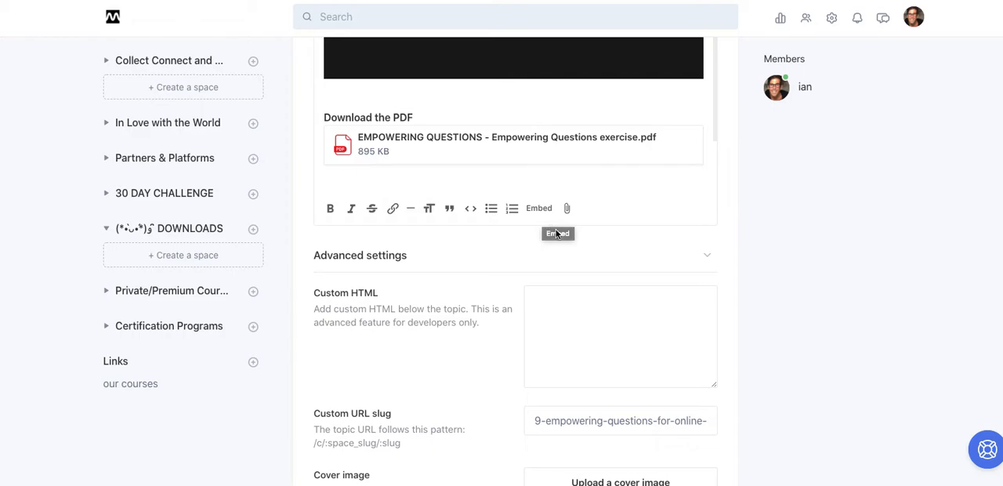
{"action": "scroll", "coordinate": [581, 249], "scroll_direction": "down", "scroll_amount": 2}
{"action": "scroll", "coordinate": [581, 248], "scroll_direction": "down", "scroll_amount": 3}
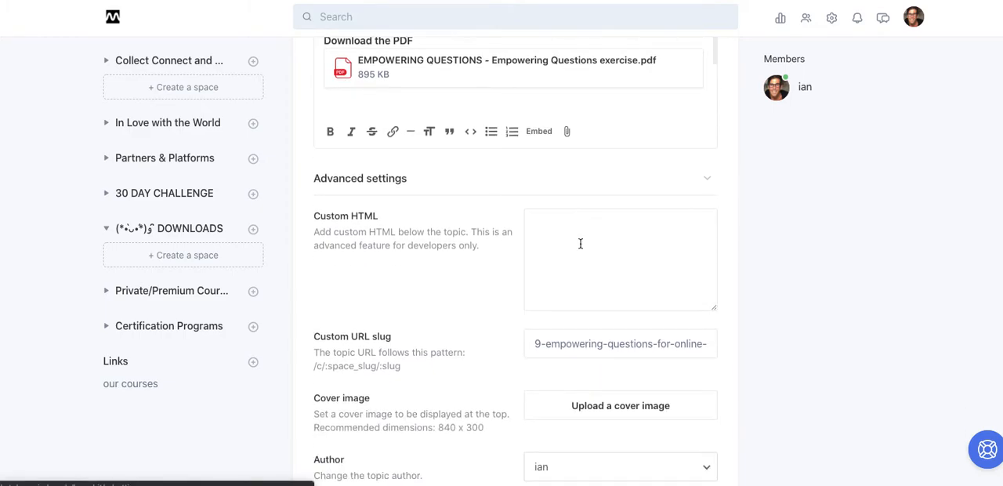
{"action": "scroll", "coordinate": [581, 243], "scroll_direction": "up", "scroll_amount": 1}
{"action": "scroll", "coordinate": [581, 243], "scroll_direction": "up", "scroll_amount": 2}
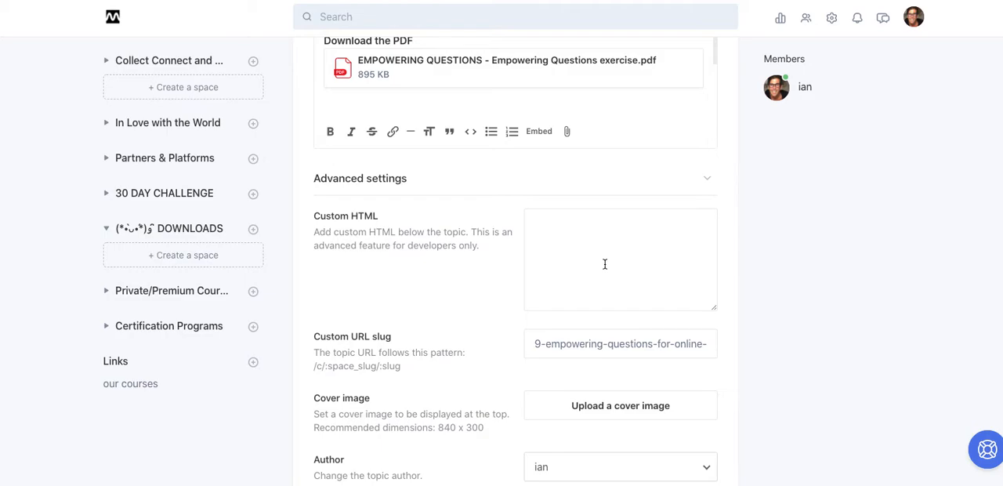
Copy the next-lesson button code from the CIRCLE CUSTOM CODE note in the outliner and paste it into the topic's Custom HTML.
{"action": "key", "text": "super+Tab"}
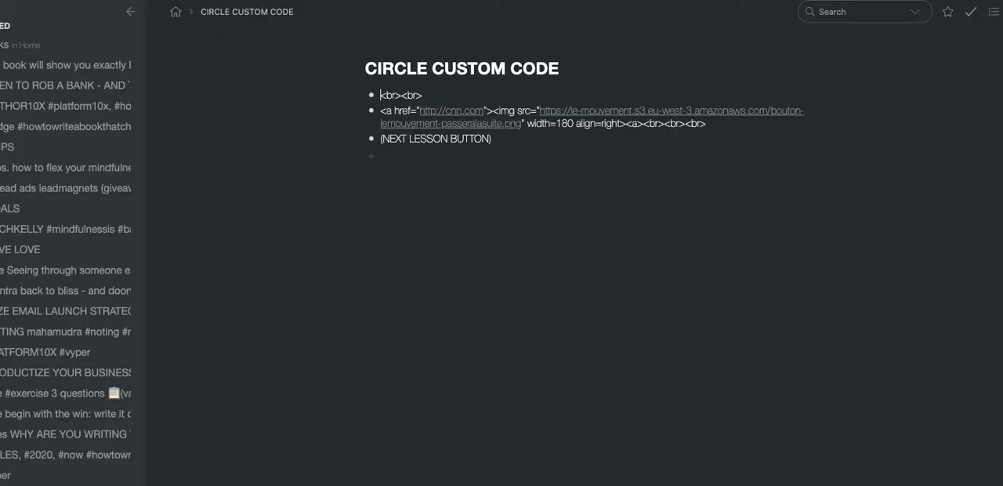
{"action": "left_click", "coordinate": [504, 148]}
{"action": "left_click_drag", "start_coordinate": [380, 95], "coordinate": [489, 149]}
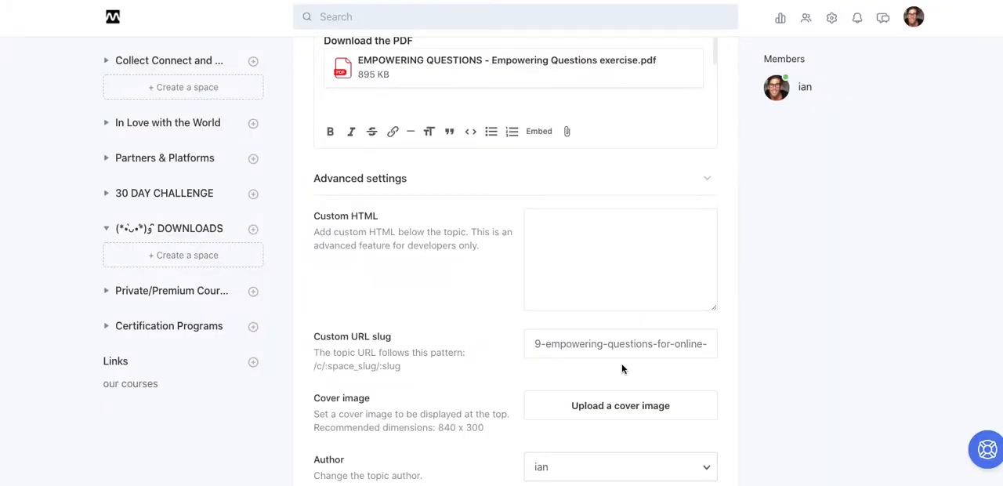
{"action": "left_click", "coordinate": [568, 232]}
{"action": "type", "text": "<br><br> <a href=\"http://cnn.com\"><img src=\"https://le-mouvement.s3.eu-west-3.amazonaws.com/bouton-lemouvement-passeralasuite.png\" width=180 align=right><a><br> <br><br> (NEXT LESSON BUTTON)"}
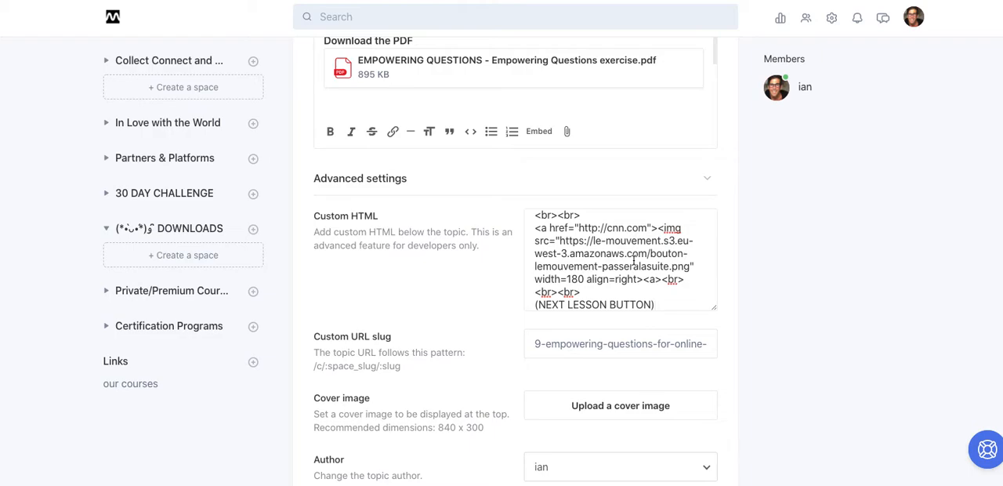
Save the topic with the next-lesson button code in its Custom HTML.
{"action": "left_click", "coordinate": [731, 314]}
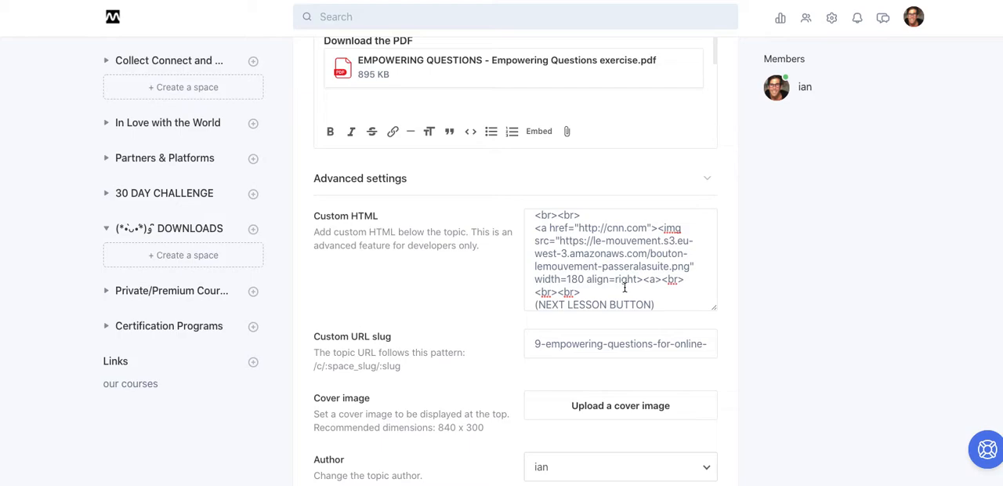
{"action": "left_click", "coordinate": [727, 315]}
{"action": "scroll", "coordinate": [728, 317], "scroll_direction": "down", "scroll_amount": 6}
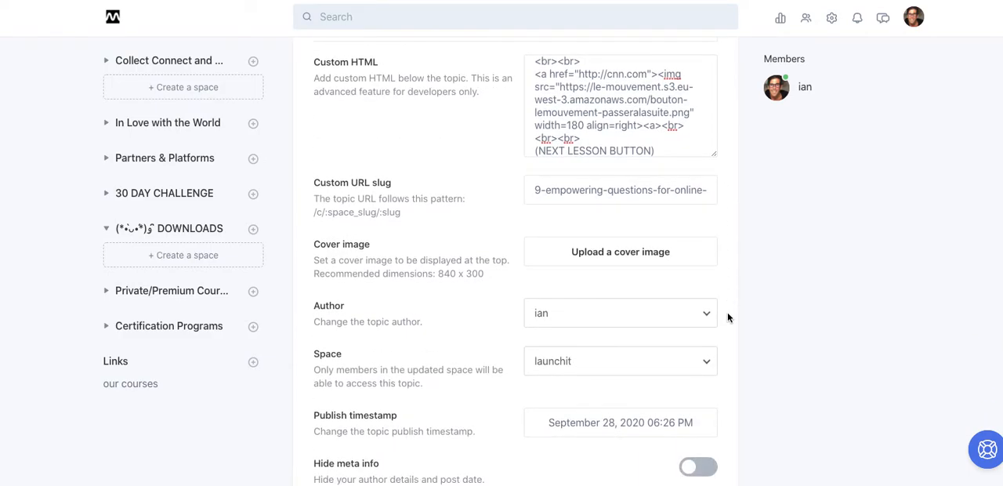
{"action": "scroll", "coordinate": [728, 317], "scroll_direction": "down", "scroll_amount": 2}
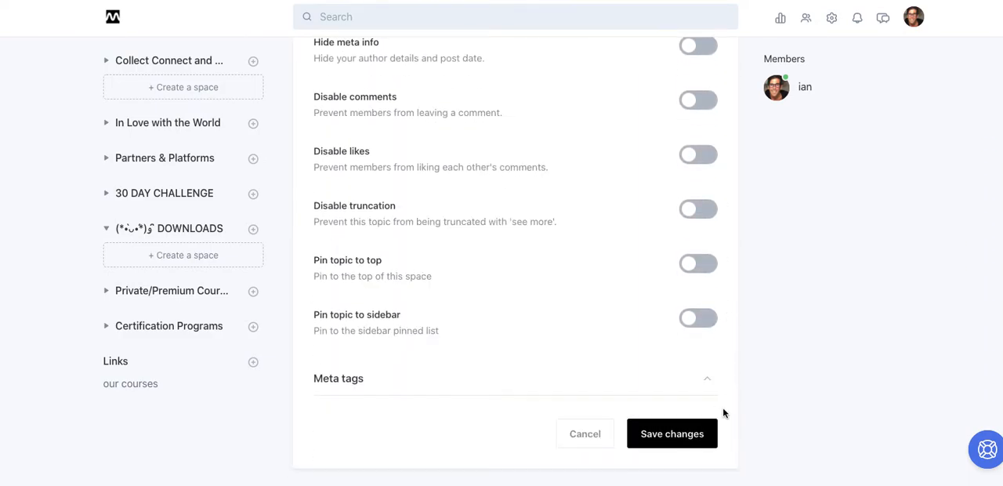
{"action": "left_click", "coordinate": [683, 437]}
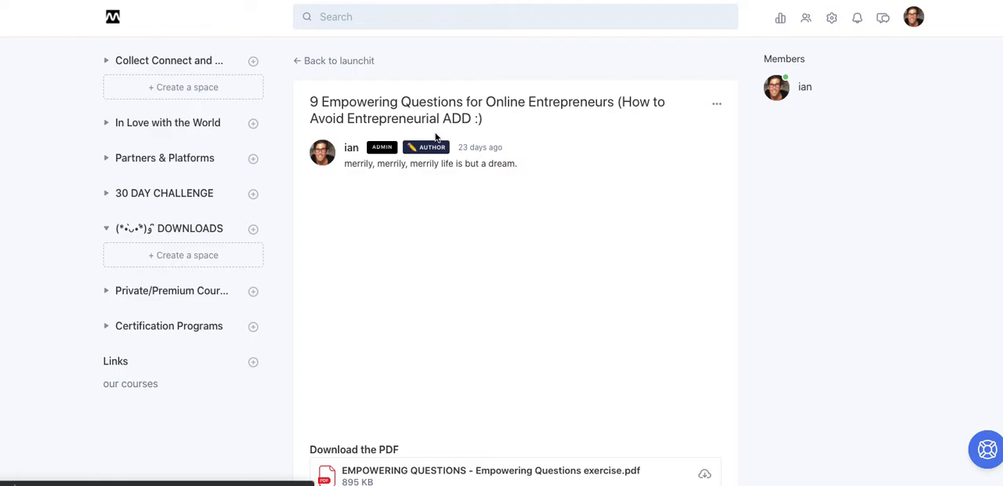
Review the saved topic page and try the "Passer à la suite" button below the PDF.
{"action": "scroll", "coordinate": [436, 137], "scroll_direction": "down", "scroll_amount": 4}
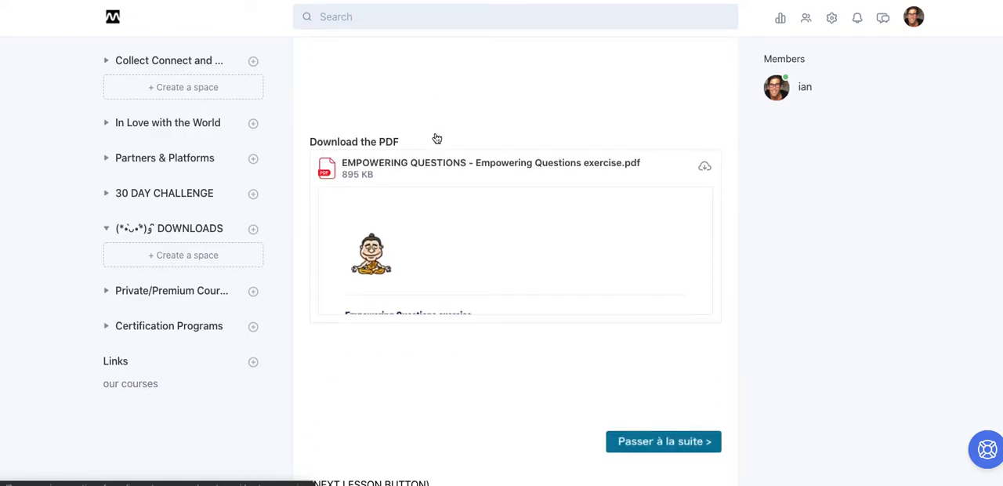
{"action": "scroll", "coordinate": [436, 138], "scroll_direction": "down", "scroll_amount": 2}
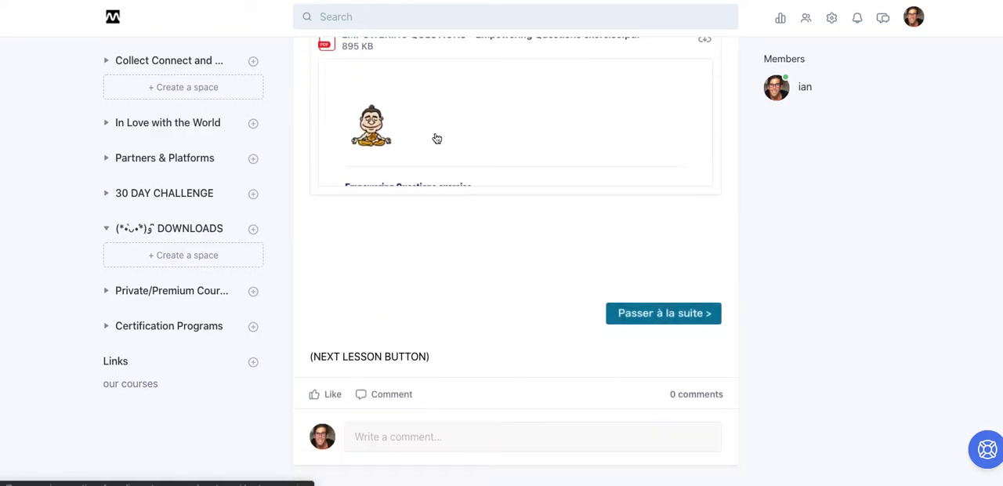
{"action": "left_click", "coordinate": [670, 313]}
{"action": "scroll", "coordinate": [707, 312], "scroll_direction": "up", "scroll_amount": 5}
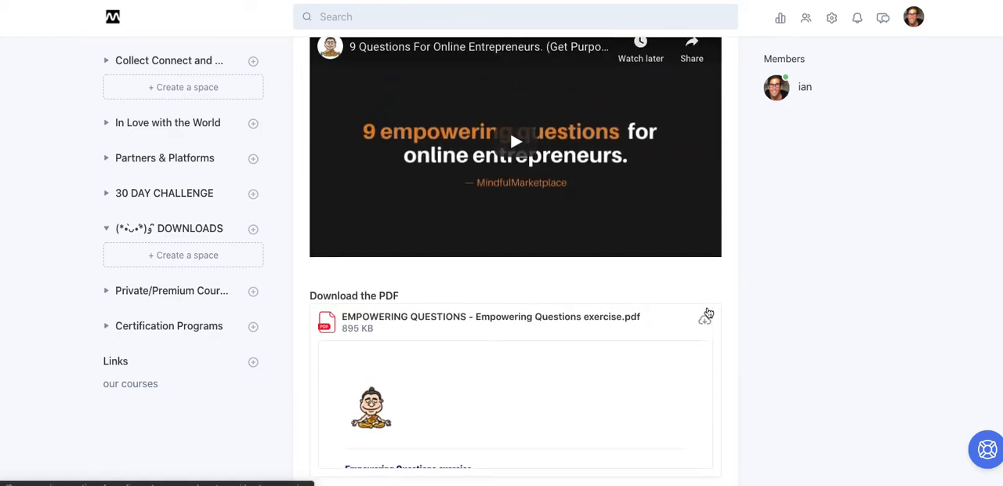
{"action": "scroll", "coordinate": [708, 312], "scroll_direction": "up", "scroll_amount": 1}
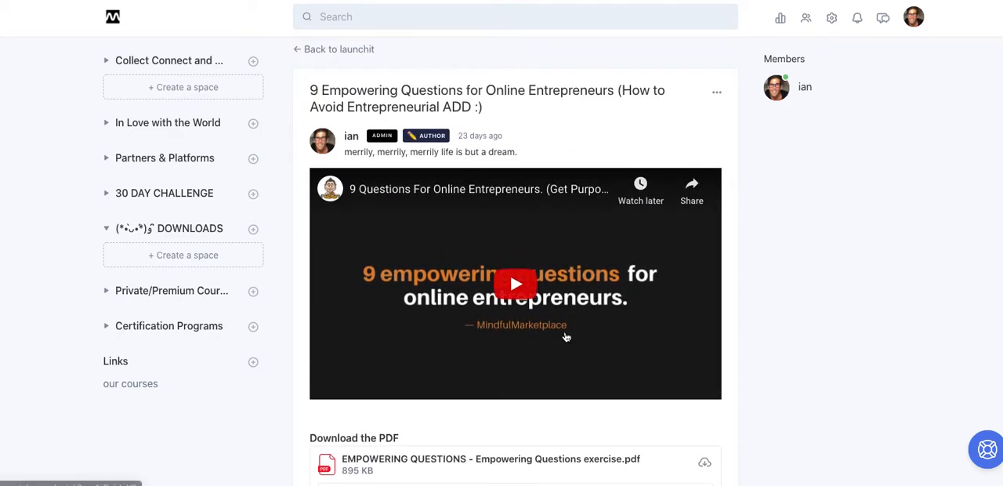
{"action": "scroll", "coordinate": [566, 337], "scroll_direction": "down", "scroll_amount": 4}
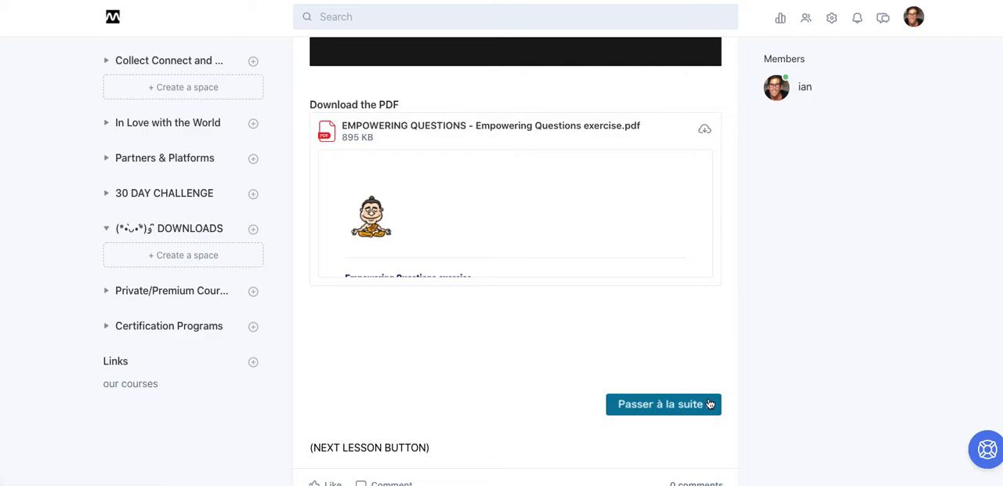
{"action": "scroll", "coordinate": [709, 404], "scroll_direction": "up", "scroll_amount": 5}
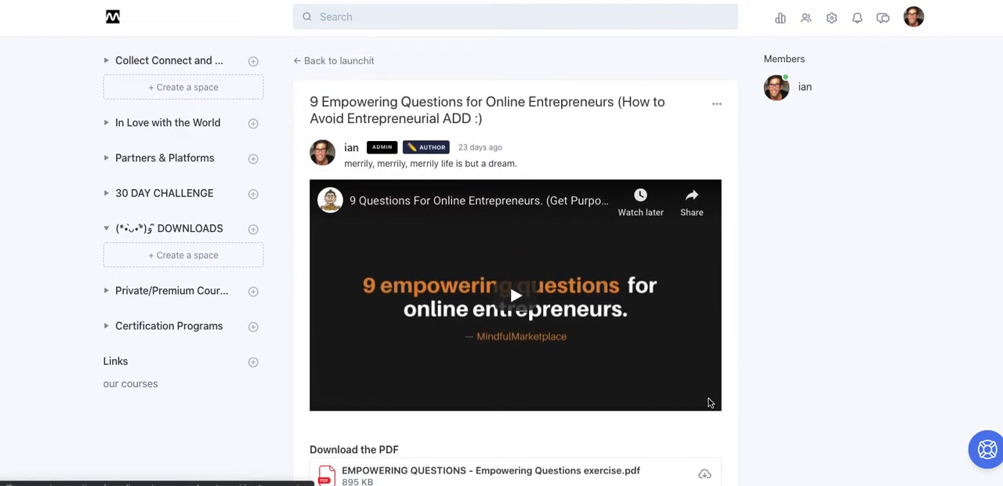
Reopen the topic for editing and delete the next-lesson button code from its Custom HTML.
{"action": "left_click", "coordinate": [716, 104]}
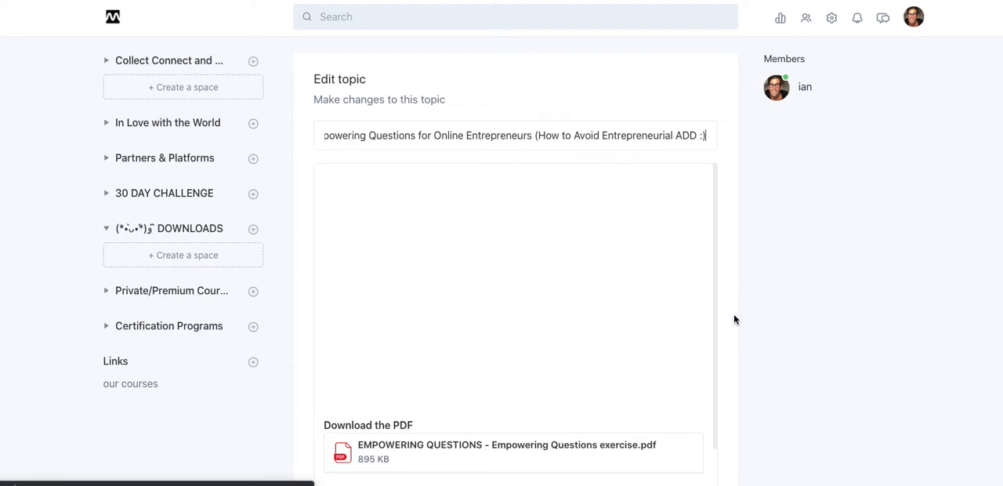
{"action": "scroll", "coordinate": [733, 315], "scroll_direction": "down", "scroll_amount": 5}
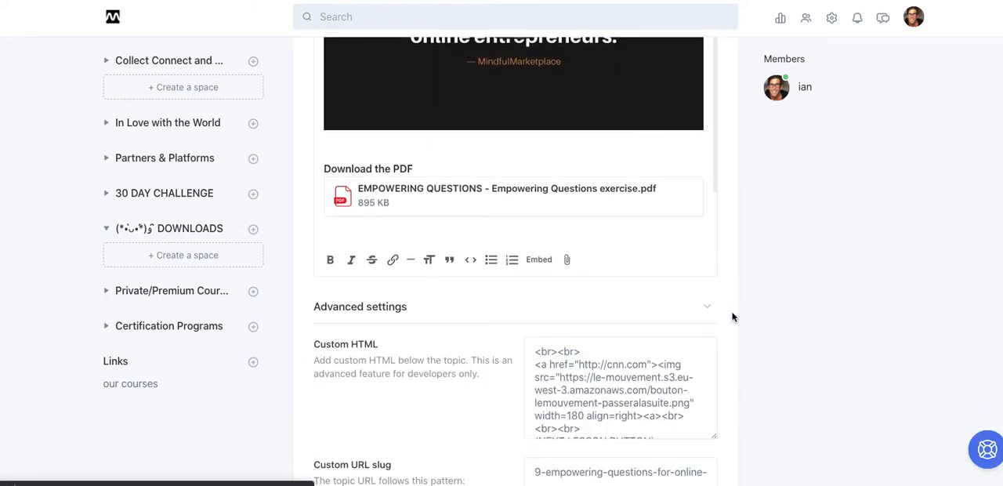
{"action": "scroll", "coordinate": [733, 316], "scroll_direction": "down", "scroll_amount": 1}
{"action": "left_click_drag", "start_coordinate": [535, 330], "coordinate": [615, 409]}
{"action": "key", "text": "BackSpace"}
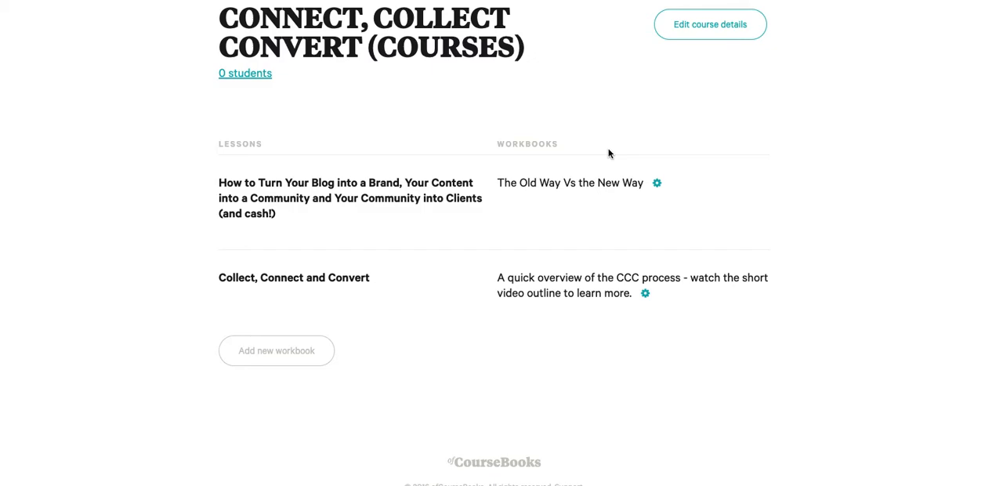
Switch to ofCourseBooks and copy the embed code of the "A quick overview of the CCC process" workbook.
{"action": "left_click", "coordinate": [646, 294]}
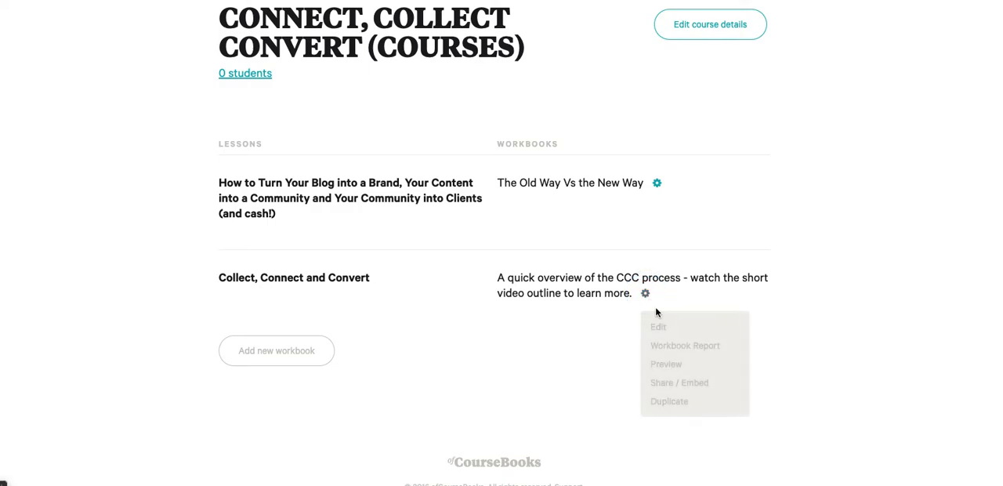
{"action": "left_click", "coordinate": [686, 381]}
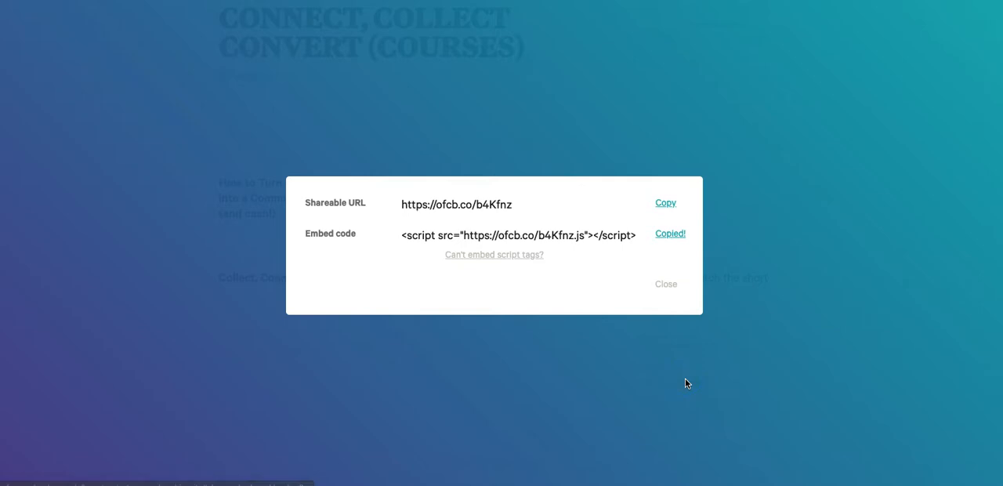
{"action": "left_click", "coordinate": [675, 235]}
{"action": "key", "text": "ctrl+c"}
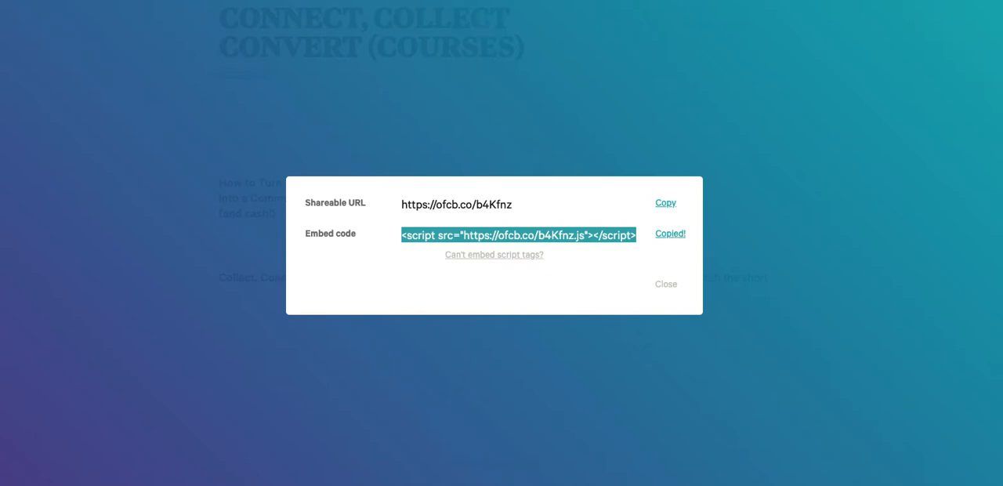
Return to the Circle topic, paste the workbook's script embed code into its Custom HTML, and save the changes.
{"action": "key", "text": "ctrl+Tab"}
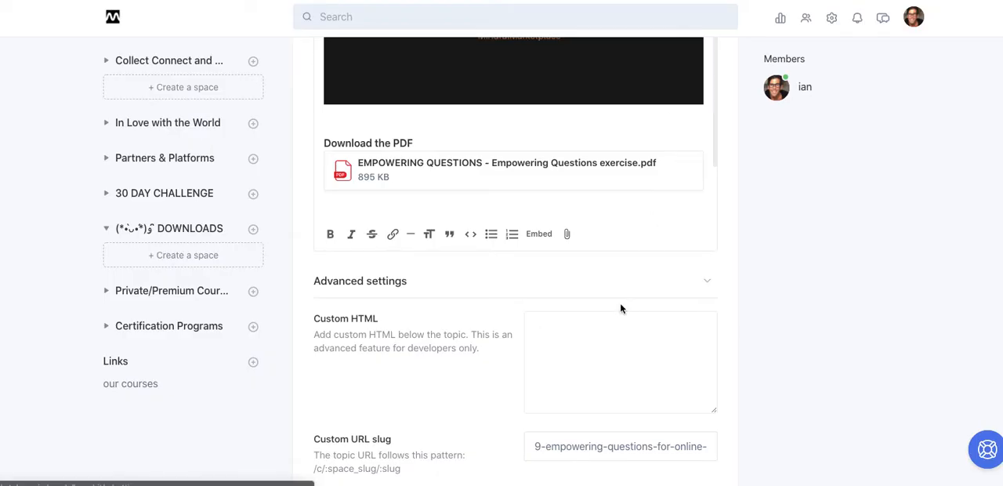
{"action": "key", "text": "ctrl+v"}
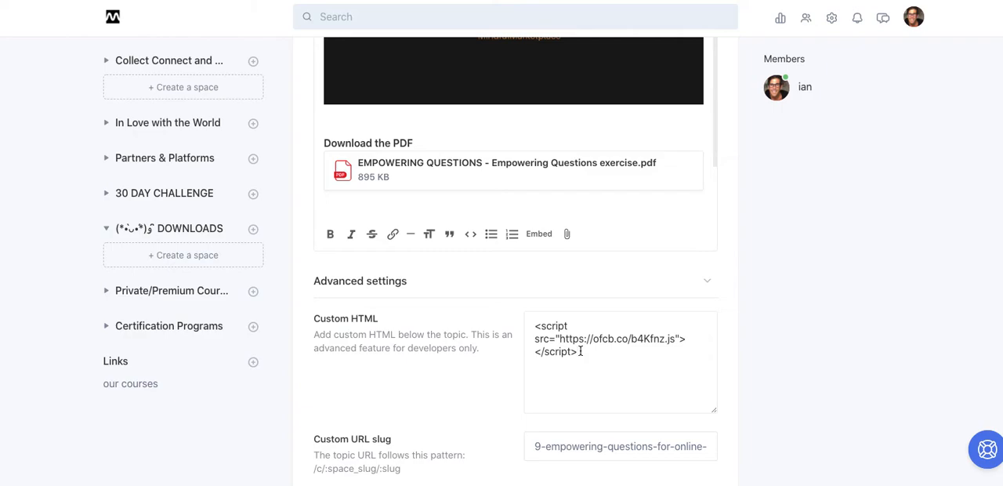
{"action": "left_click", "coordinate": [772, 381]}
{"action": "scroll", "coordinate": [772, 384], "scroll_direction": "down", "scroll_amount": 4}
{"action": "scroll", "coordinate": [772, 383], "scroll_direction": "down", "scroll_amount": 5}
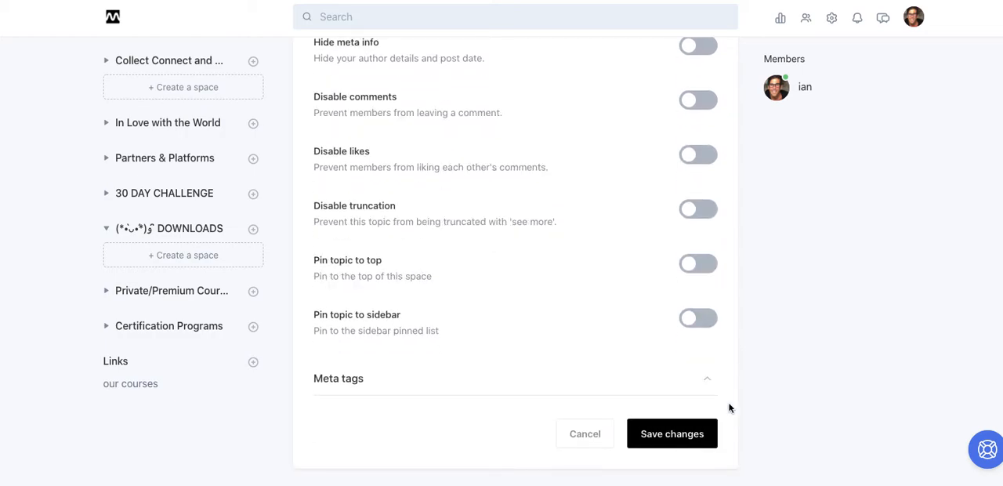
{"action": "left_click", "coordinate": [703, 430]}
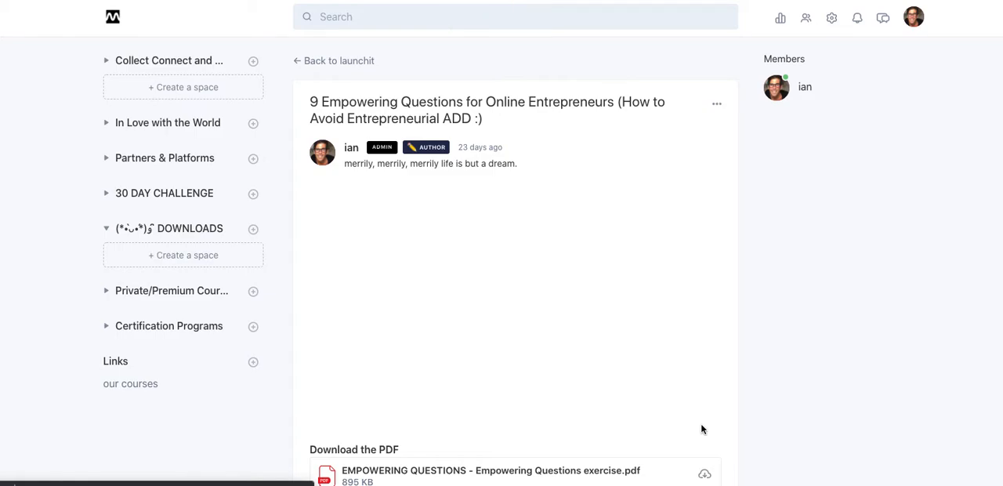
{"action": "scroll", "coordinate": [600, 328], "scroll_direction": "down", "scroll_amount": 5}
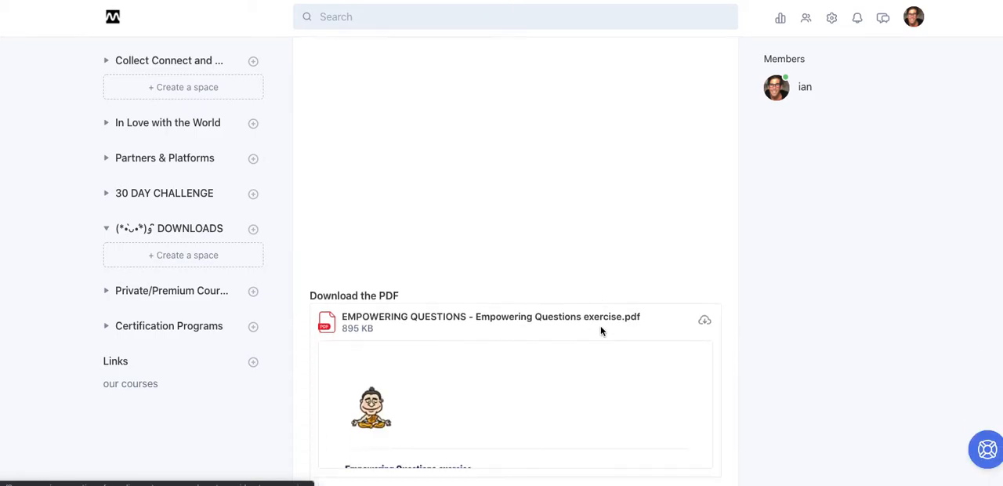
{"action": "scroll", "coordinate": [600, 330], "scroll_direction": "down", "scroll_amount": 3}
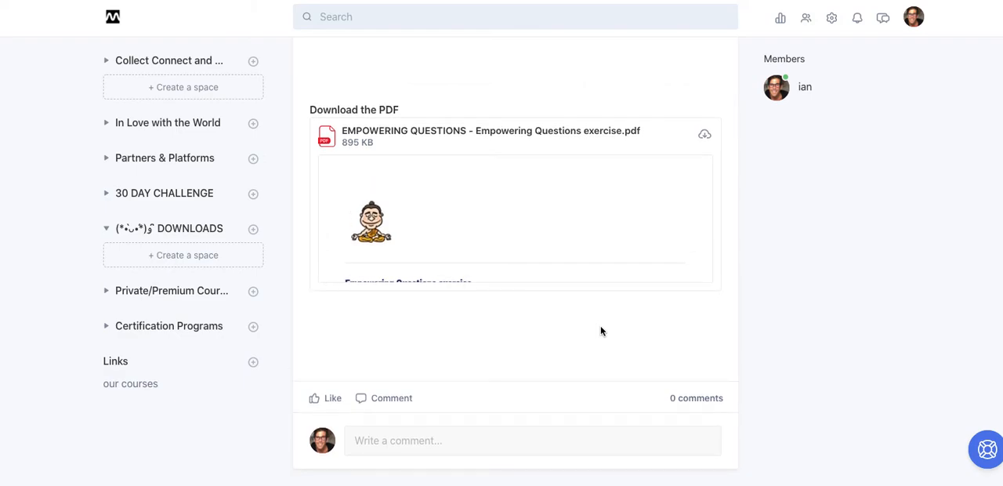
{"action": "left_click", "coordinate": [511, 278]}
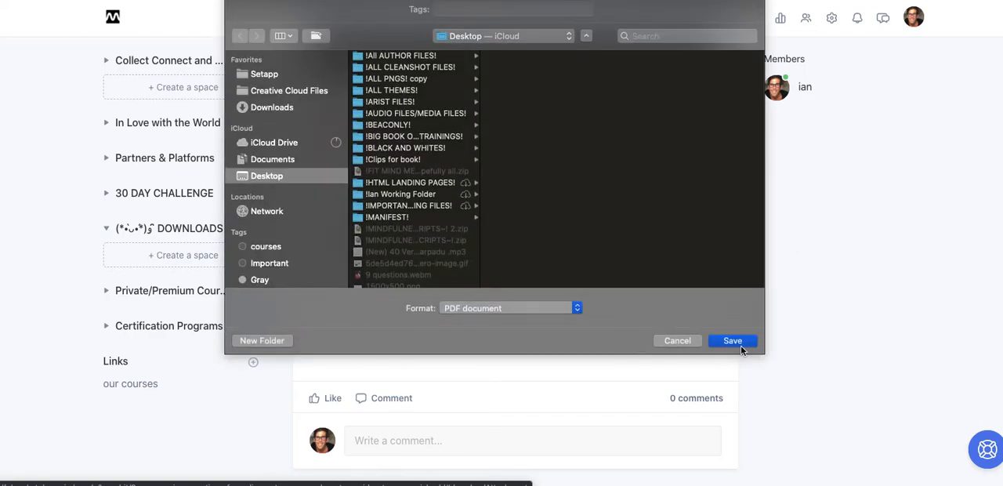
{"action": "left_click", "coordinate": [688, 343]}
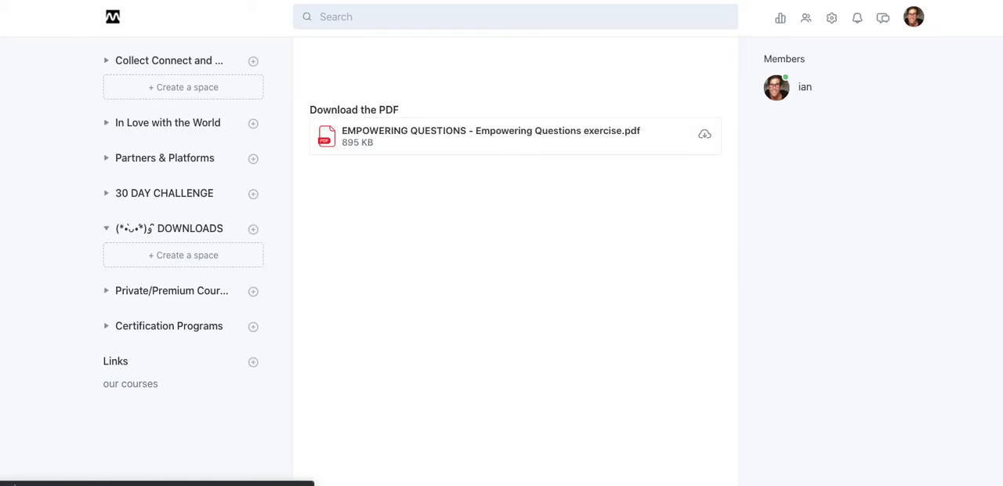
Locate the embedded workbook below the PDF on the topic page, grant its cookie permission, and close the permission request.
{"action": "scroll", "coordinate": [516, 262], "scroll_direction": "down", "scroll_amount": 3}
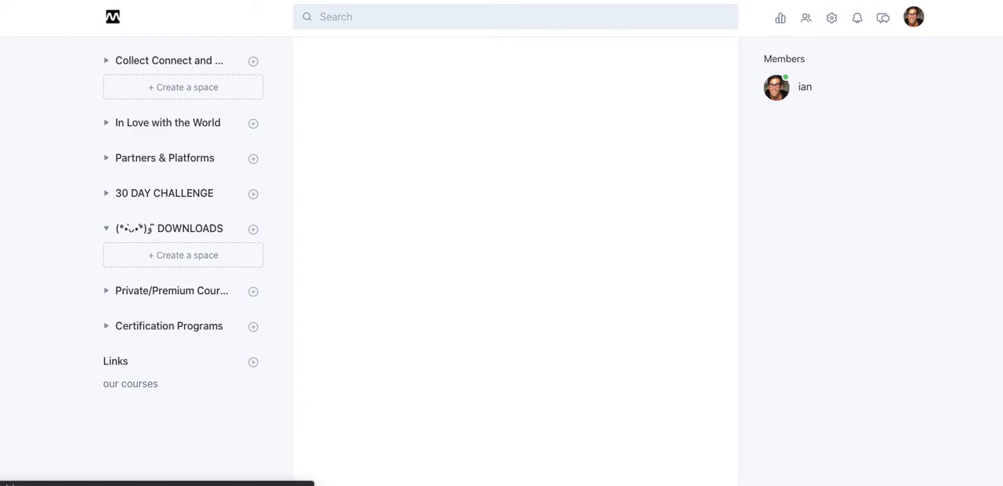
{"action": "scroll", "coordinate": [516, 260], "scroll_direction": "up", "scroll_amount": 5}
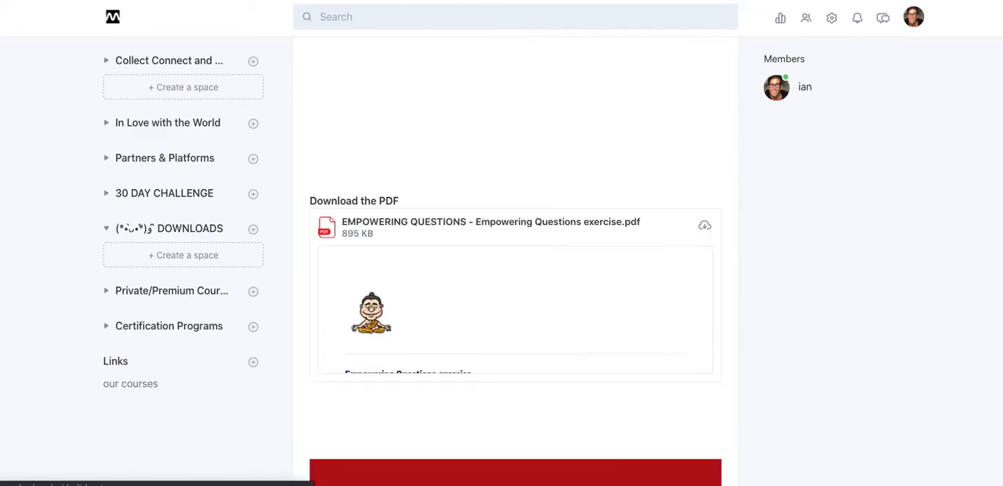
{"action": "scroll", "coordinate": [399, 173], "scroll_direction": "up", "scroll_amount": 2}
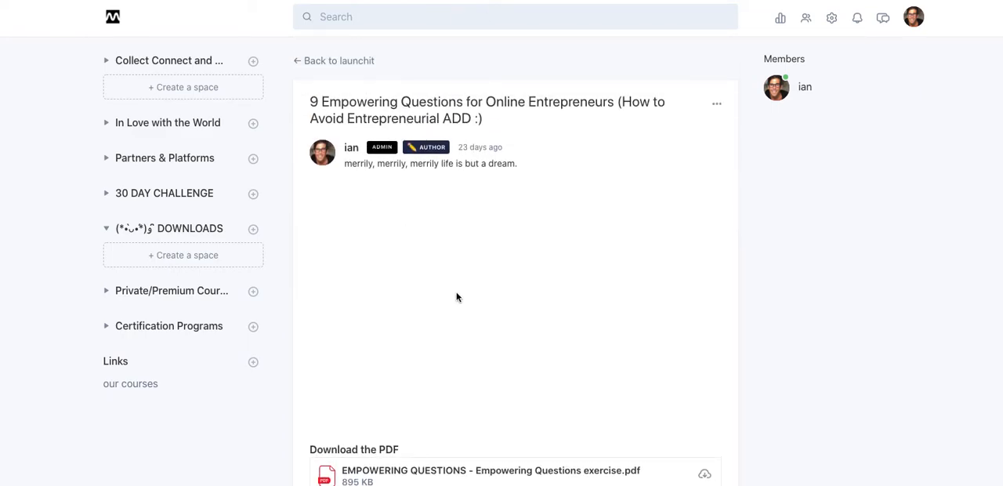
{"action": "scroll", "coordinate": [575, 312], "scroll_direction": "down", "scroll_amount": 3}
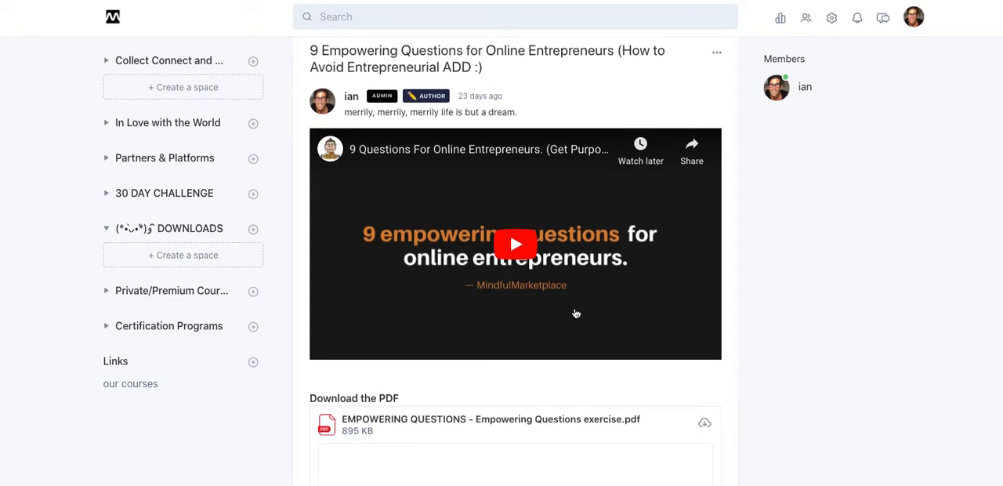
{"action": "scroll", "coordinate": [579, 318], "scroll_direction": "down", "scroll_amount": 3}
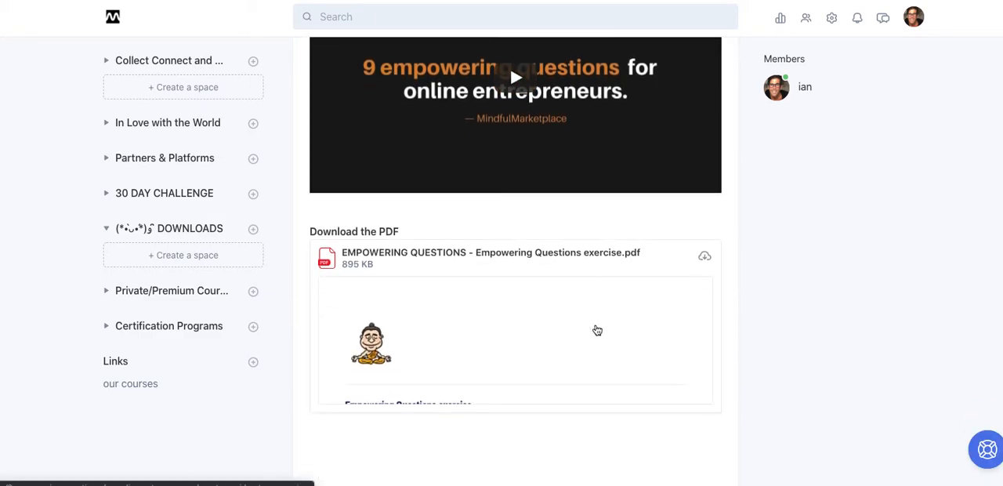
{"action": "scroll", "coordinate": [595, 328], "scroll_direction": "down", "scroll_amount": 3}
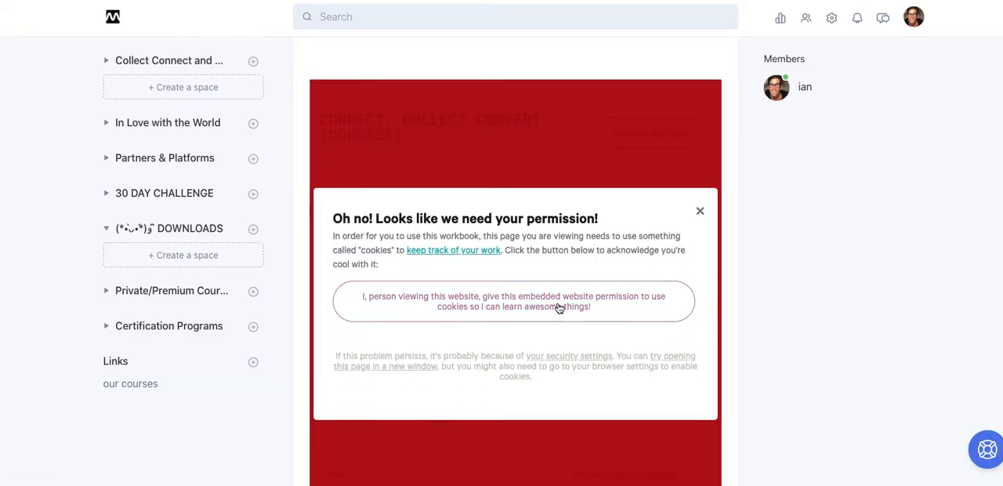
{"action": "left_click", "coordinate": [557, 295]}
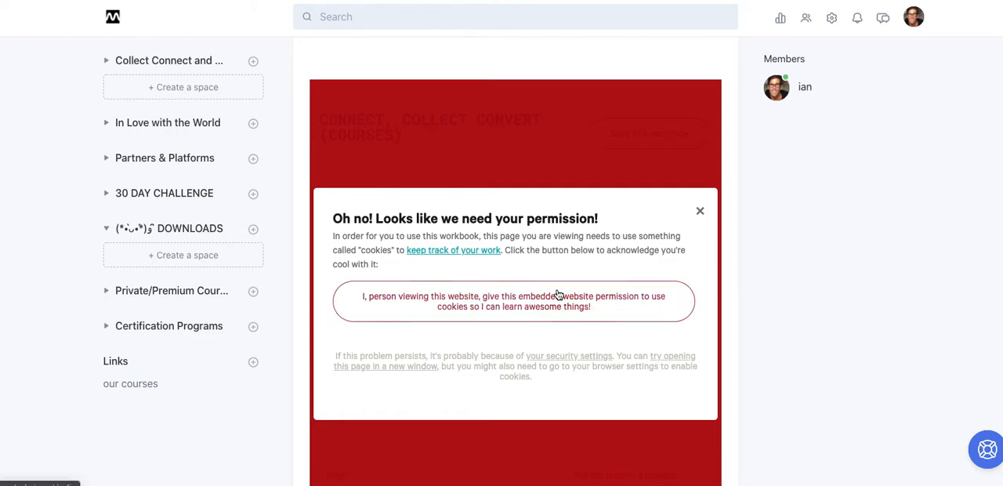
{"action": "left_click", "coordinate": [622, 300]}
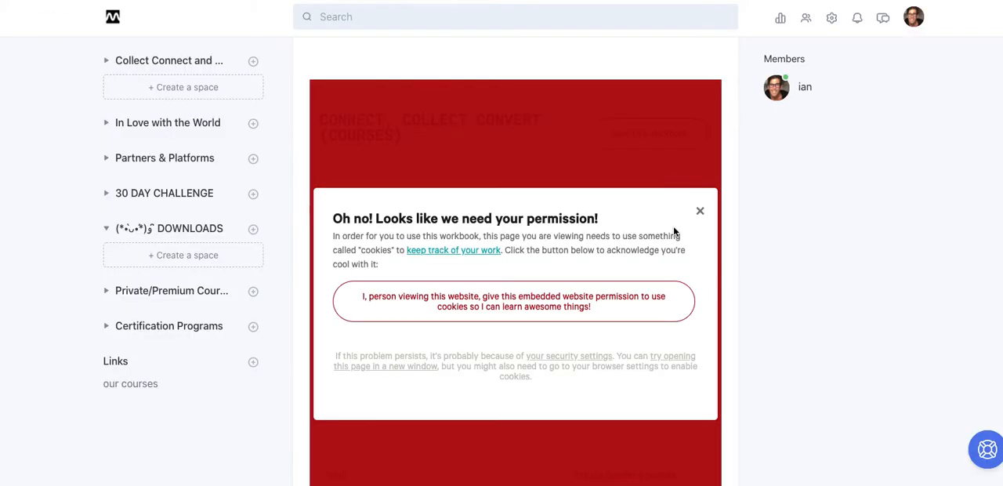
{"action": "left_click", "coordinate": [700, 211]}
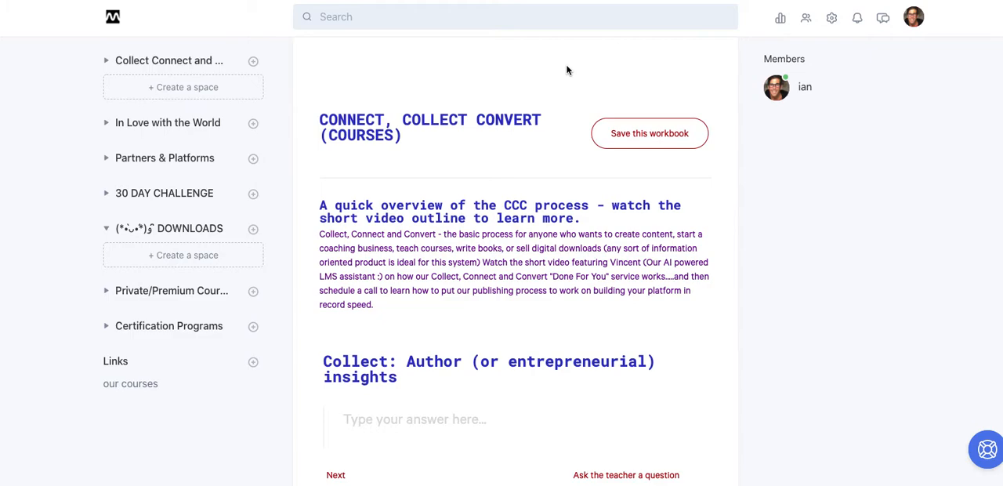
Examine the embedded workbook's overview text and its Collect, Connect and Convert answer sections, and how it follows the PDF.
{"action": "scroll", "coordinate": [567, 70], "scroll_direction": "down", "scroll_amount": 1}
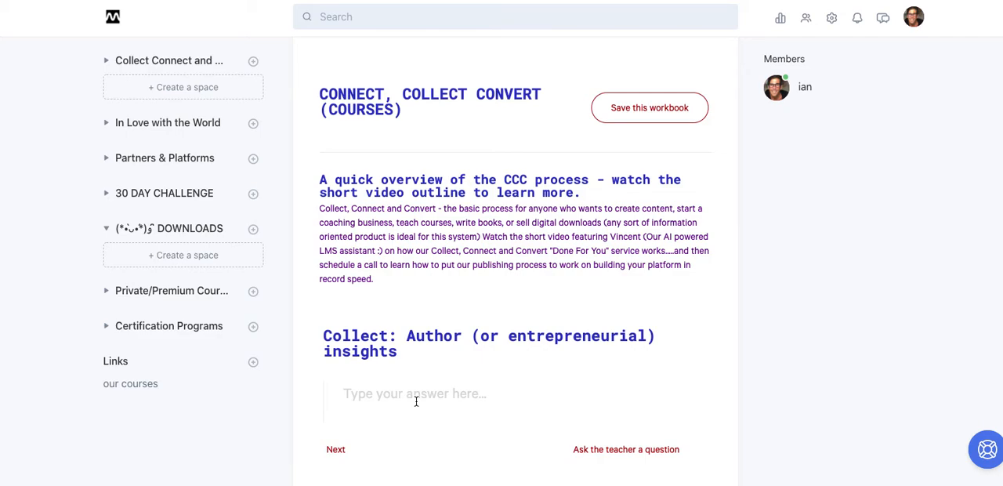
{"action": "scroll", "coordinate": [416, 402], "scroll_direction": "down", "scroll_amount": 5}
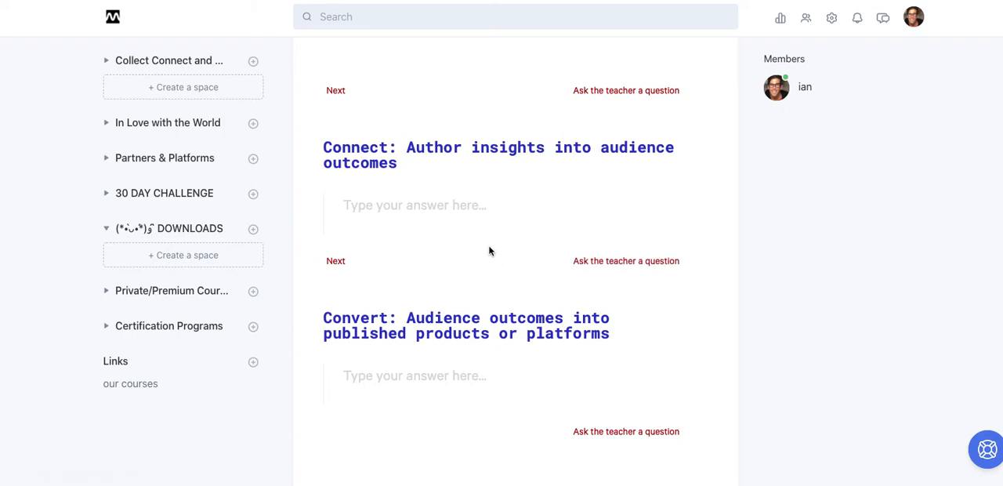
{"action": "scroll", "coordinate": [489, 250], "scroll_direction": "up", "scroll_amount": 6}
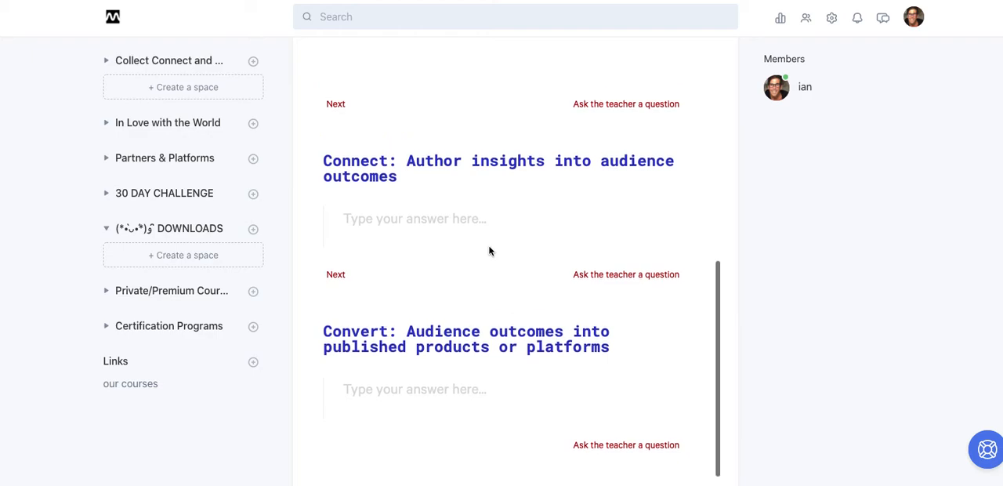
{"action": "scroll", "coordinate": [483, 165], "scroll_direction": "up", "scroll_amount": 10}
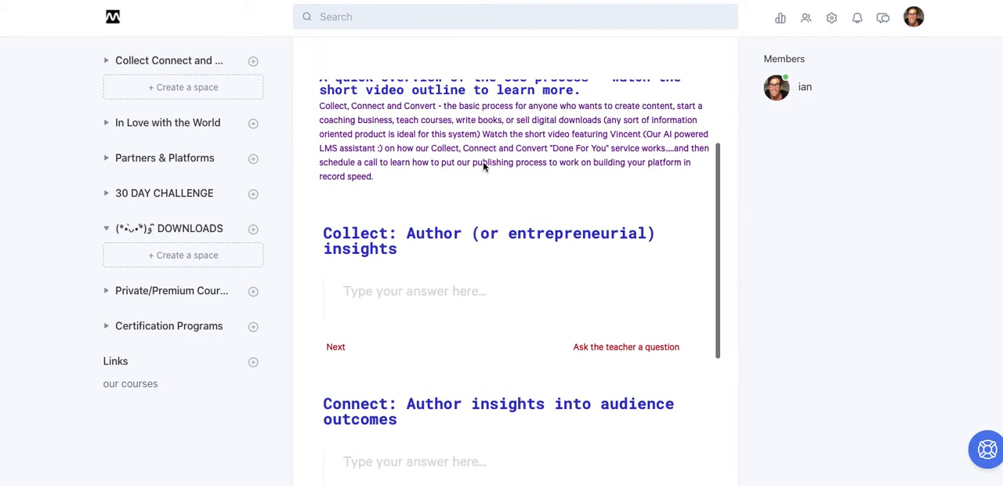
{"action": "scroll", "coordinate": [482, 160], "scroll_direction": "up", "scroll_amount": 1}
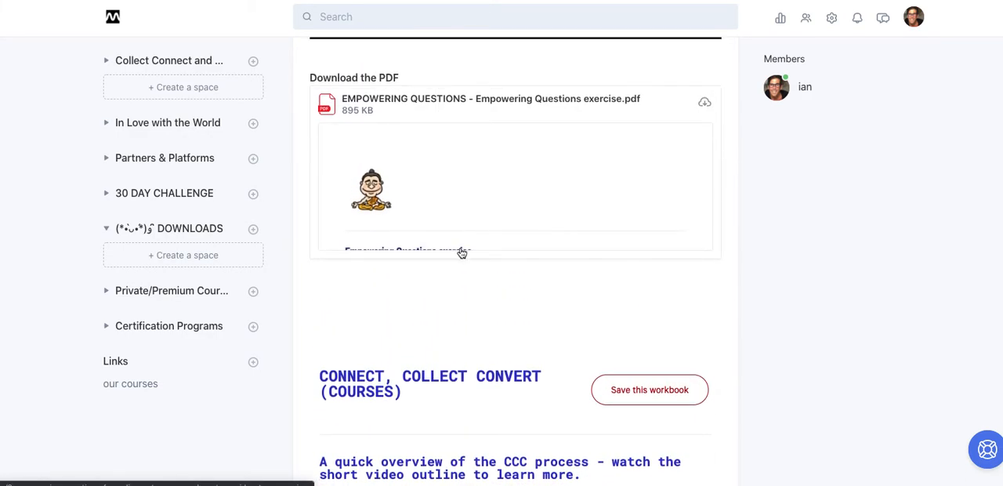
{"action": "scroll", "coordinate": [455, 107], "scroll_direction": "up", "scroll_amount": 1}
{"action": "scroll", "coordinate": [455, 108], "scroll_direction": "up", "scroll_amount": 7}
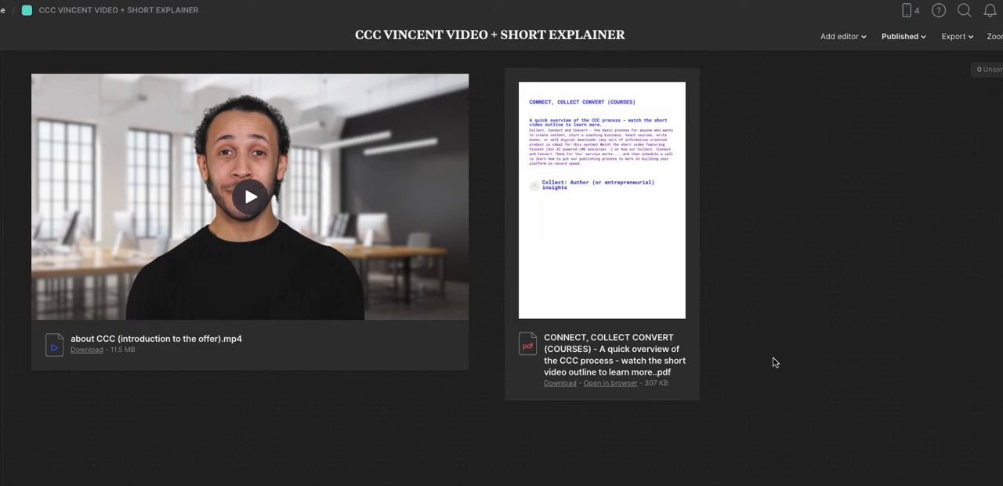
Switch to Milanote and copy the embed code of the published "CCC VINCENT VIDEO + SHORT EXPLAINER" board.
{"action": "left_click", "coordinate": [908, 37]}
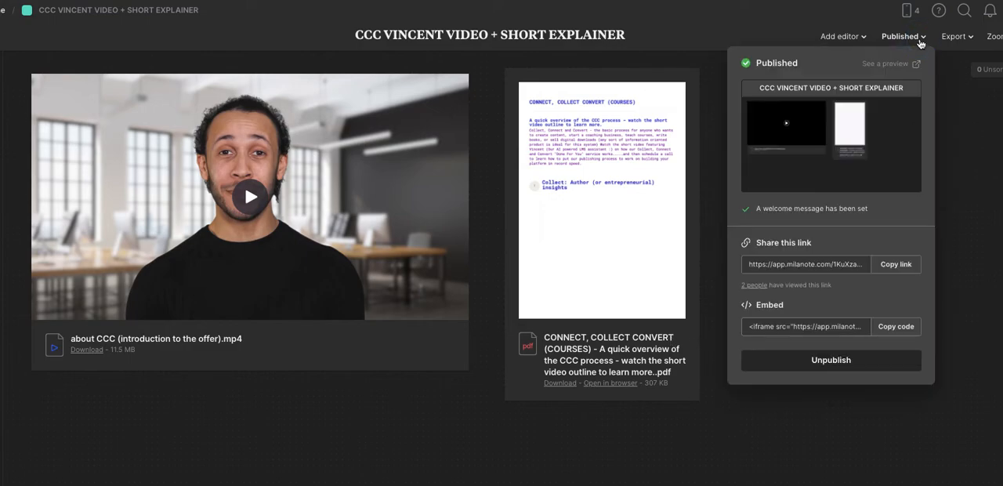
{"action": "left_click", "coordinate": [895, 328]}
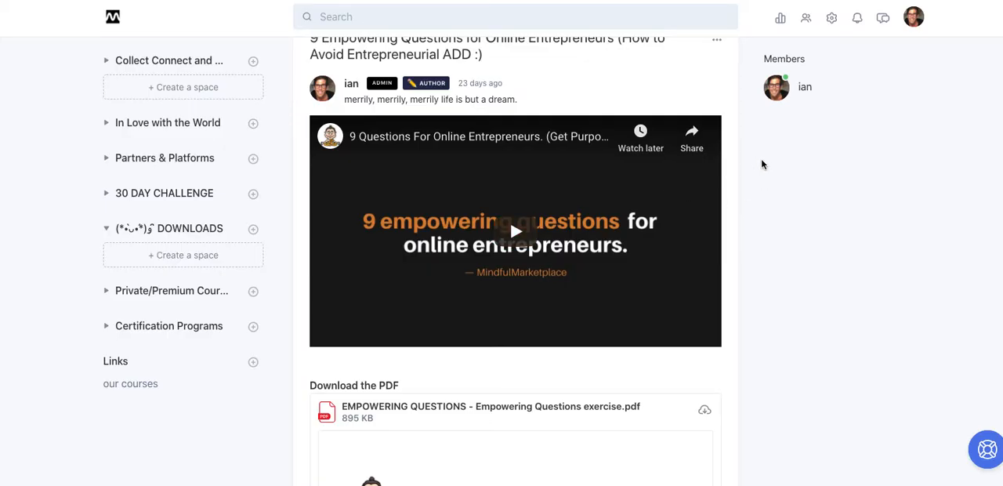
Return to the Circle topic, replace its Custom HTML with the copied 800 by 500 Milanote iframe code, and save the changes.
{"action": "left_click", "coordinate": [717, 41]}
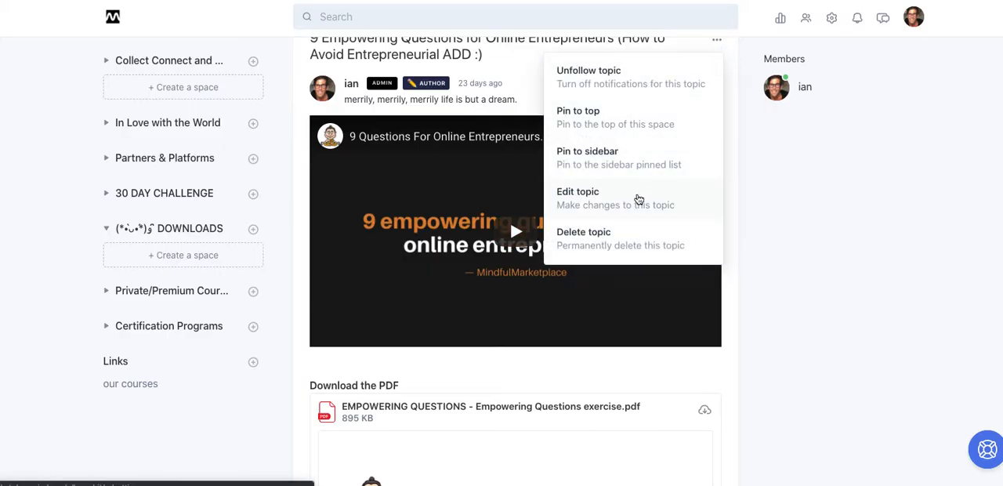
{"action": "left_click", "coordinate": [637, 201]}
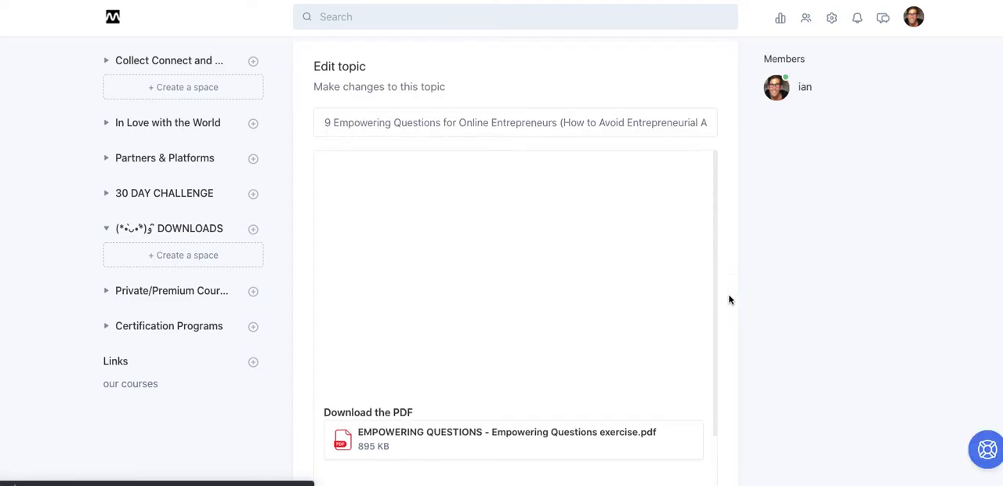
{"action": "scroll", "coordinate": [728, 300], "scroll_direction": "down", "scroll_amount": 5}
{"action": "left_click", "coordinate": [673, 270]}
{"action": "left_click_drag", "start_coordinate": [624, 260], "coordinate": [504, 184]}
{"action": "key", "text": "BackSpace"}
{"action": "key", "text": "ctrl+v"}
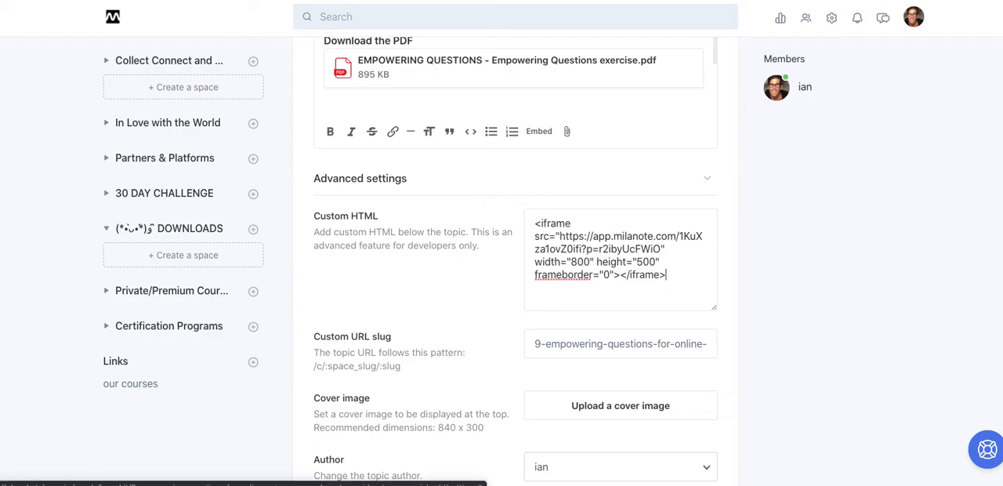
{"action": "left_click", "coordinate": [736, 233]}
{"action": "scroll", "coordinate": [736, 235], "scroll_direction": "down", "scroll_amount": 5}
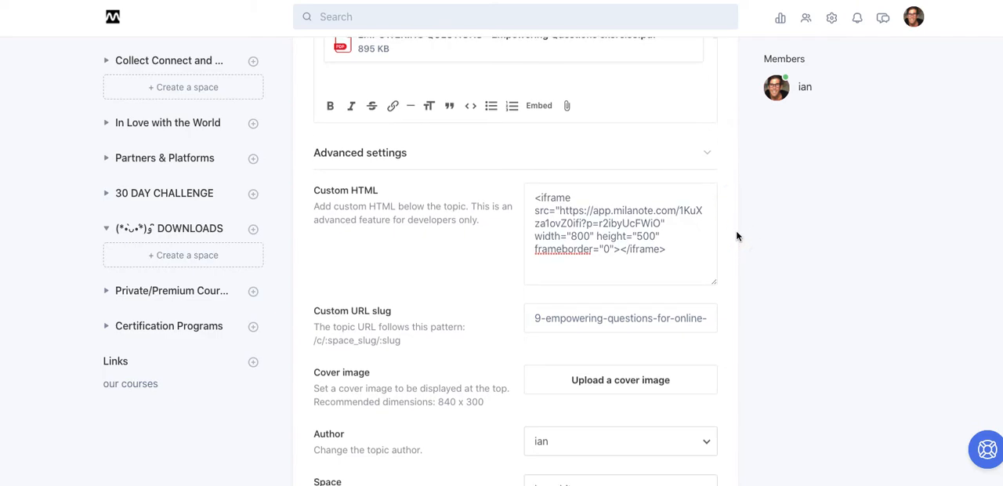
{"action": "scroll", "coordinate": [736, 235], "scroll_direction": "down", "scroll_amount": 3}
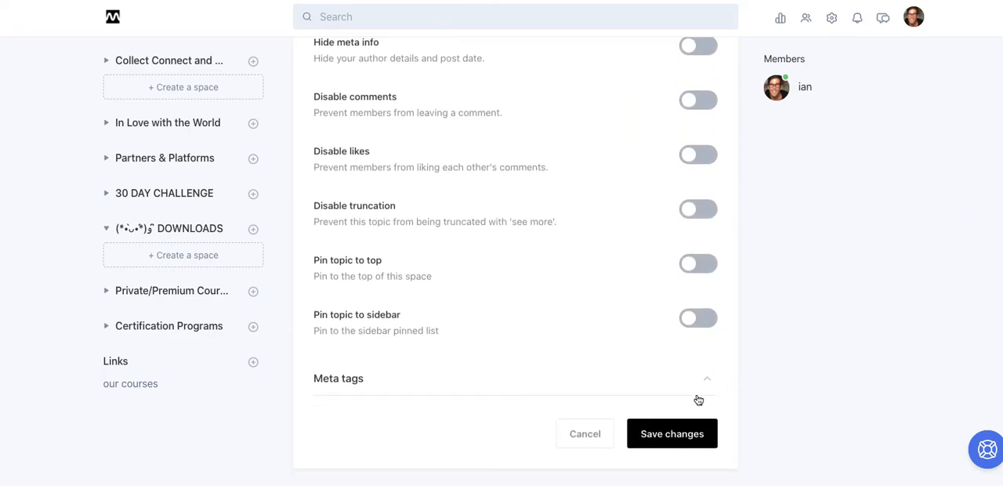
{"action": "left_click", "coordinate": [669, 434]}
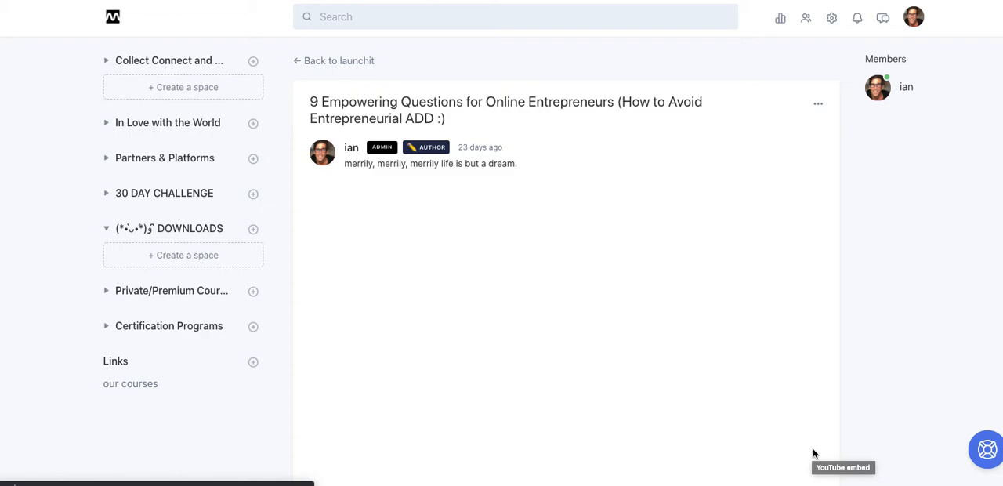
Review the saved topic page, checking the YouTube video, the PDF attachment and the embedded Milanote board below them.
{"action": "scroll", "coordinate": [813, 453], "scroll_direction": "down", "scroll_amount": 5}
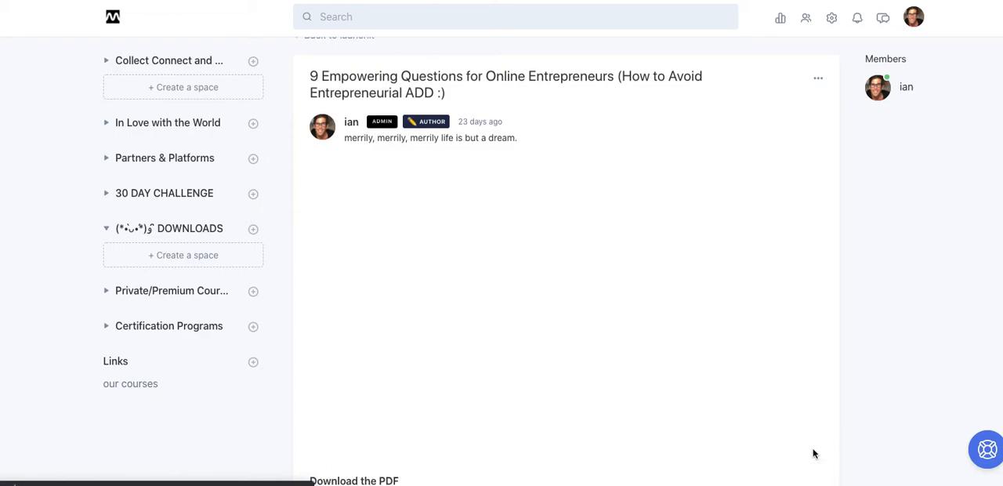
{"action": "scroll", "coordinate": [812, 453], "scroll_direction": "down", "scroll_amount": 5}
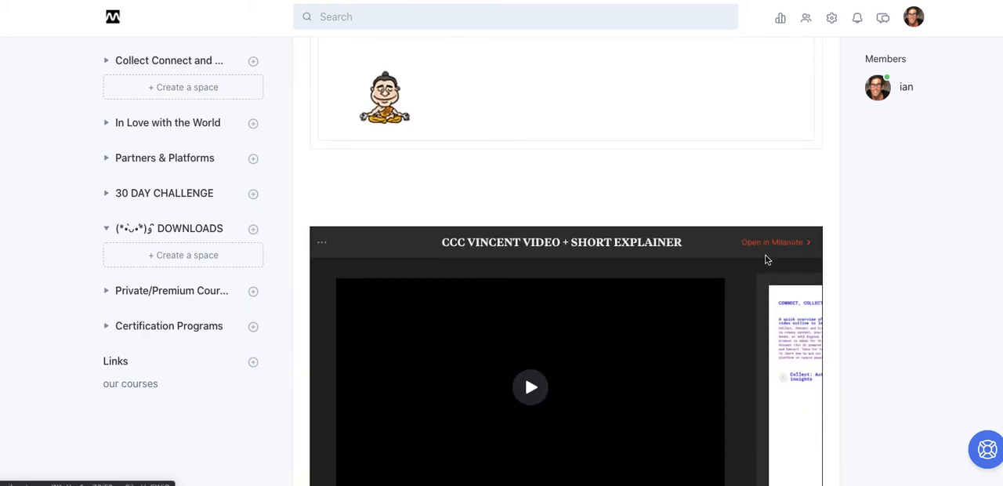
{"action": "scroll", "coordinate": [767, 260], "scroll_direction": "down", "scroll_amount": 5}
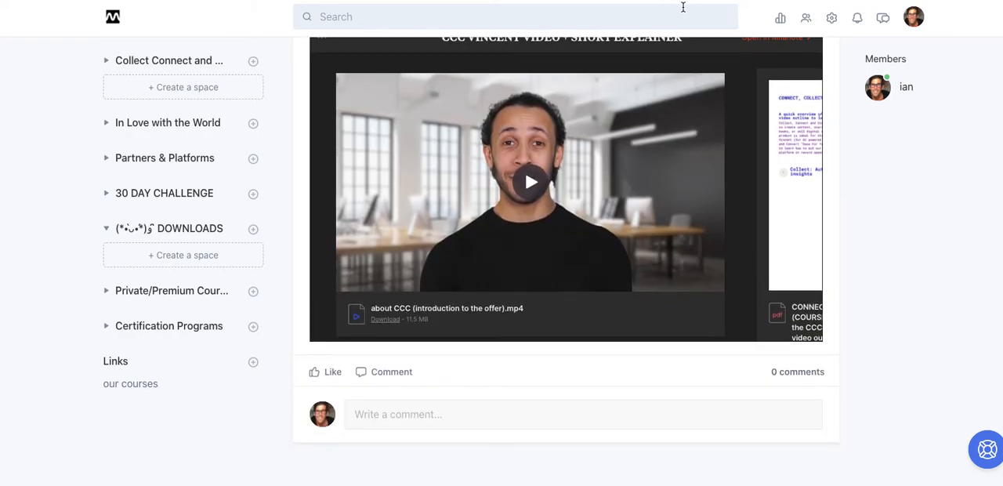
{"action": "scroll", "coordinate": [682, 6], "scroll_direction": "up", "scroll_amount": 5}
{"action": "scroll", "coordinate": [682, 6], "scroll_direction": "up", "scroll_amount": 9}
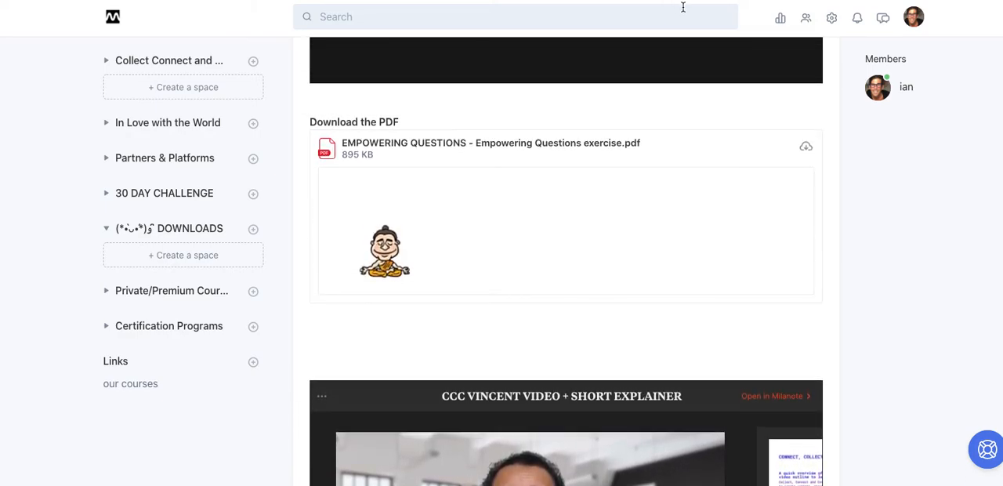
{"action": "scroll", "coordinate": [666, 183], "scroll_direction": "down", "scroll_amount": 8}
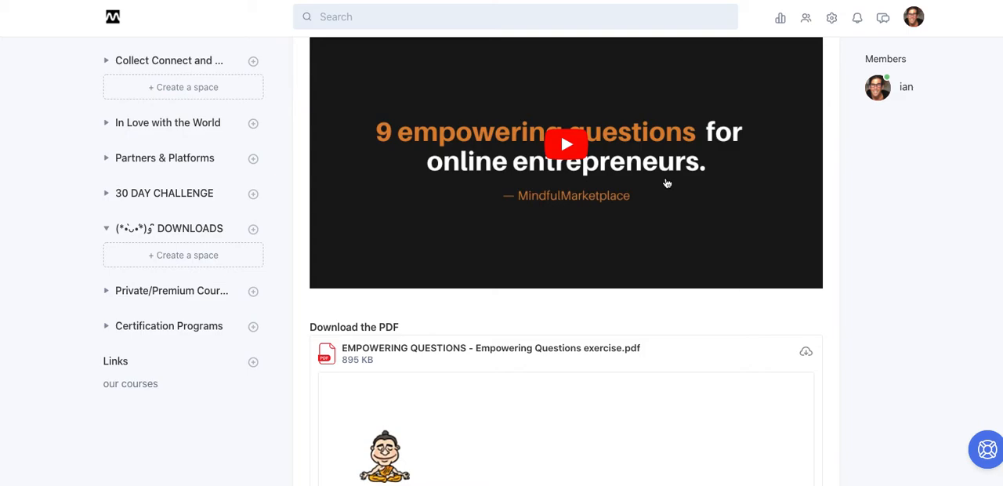
{"action": "scroll", "coordinate": [667, 183], "scroll_direction": "down", "scroll_amount": 4}
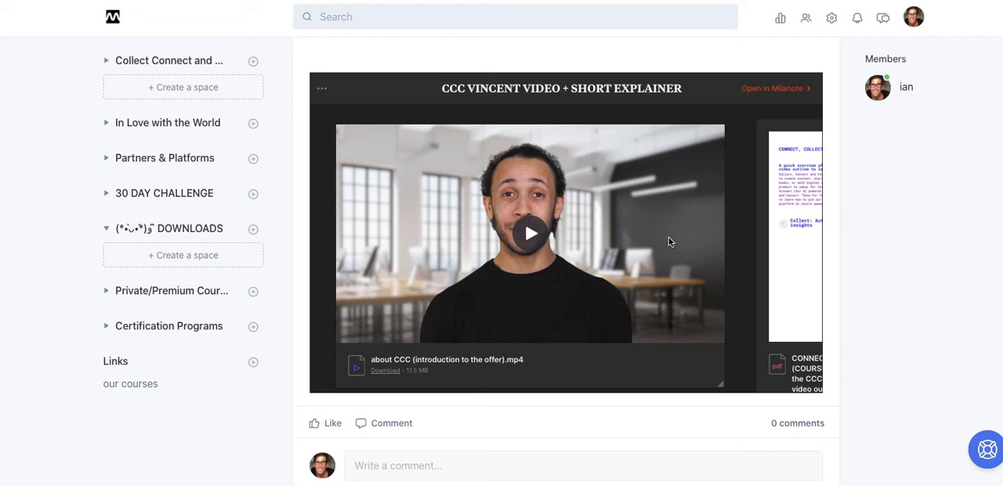
{"action": "scroll", "coordinate": [668, 242], "scroll_direction": "up", "scroll_amount": 4}
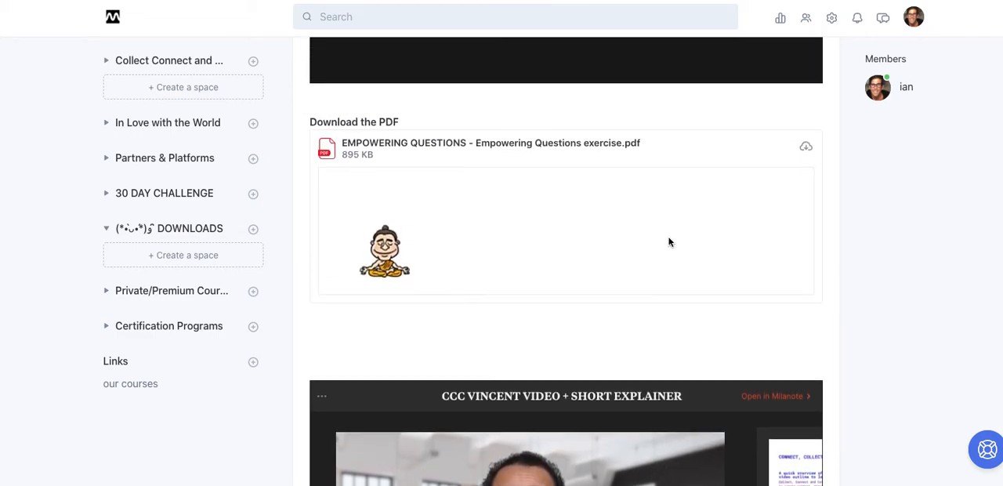
{"action": "scroll", "coordinate": [668, 242], "scroll_direction": "up", "scroll_amount": 4}
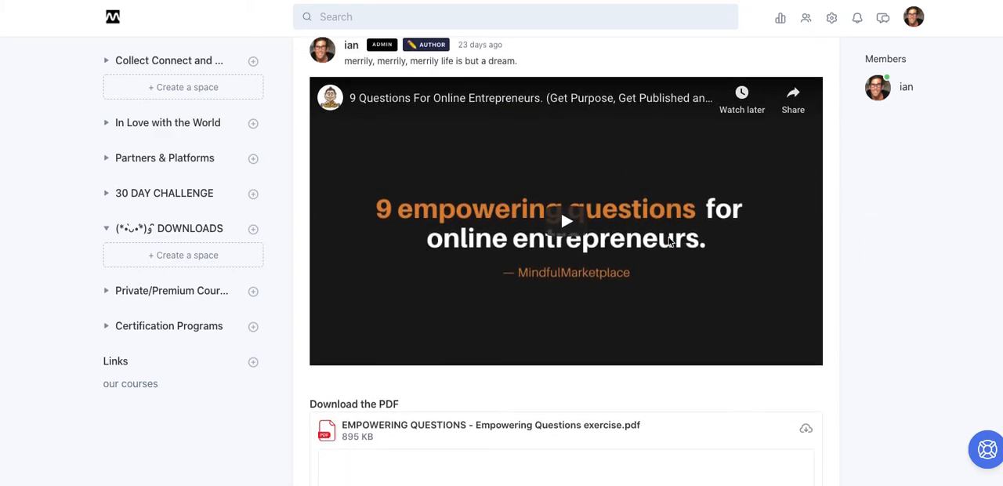
Play the "about CCC (introduction to the offer).mp4" video inside the embedded Milanote board to test it on the topic page.
{"action": "scroll", "coordinate": [669, 240], "scroll_direction": "down", "scroll_amount": 7}
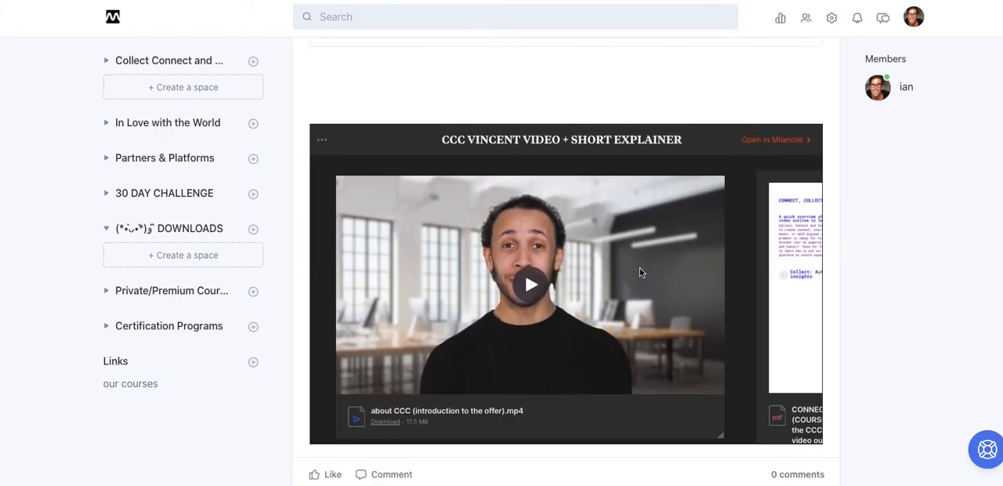
{"action": "scroll", "coordinate": [539, 278], "scroll_direction": "down", "scroll_amount": 1}
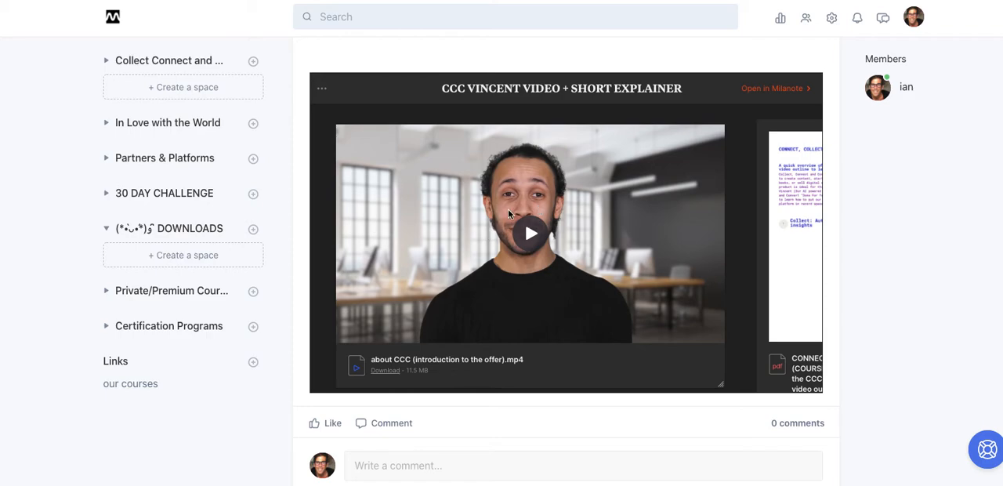
{"action": "left_click", "coordinate": [529, 233]}
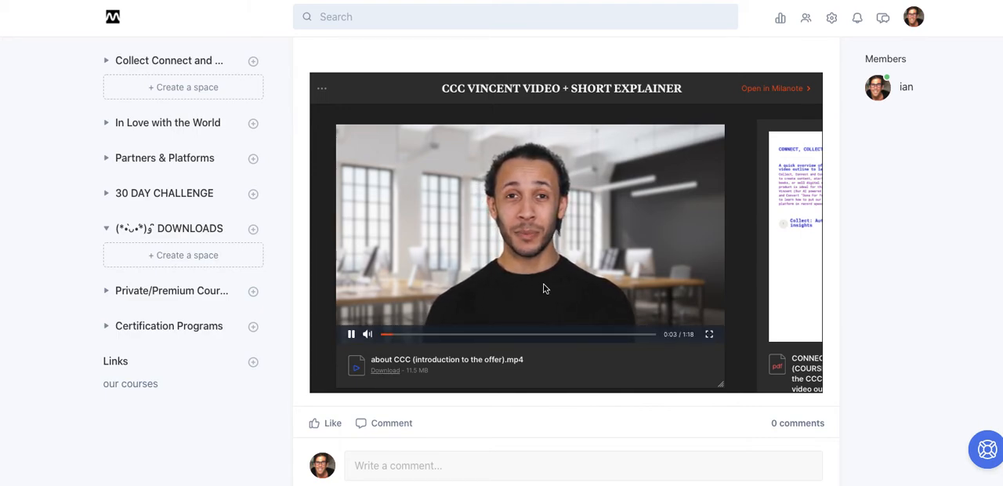
{"action": "mouse_move", "coordinate": [351, 335]}
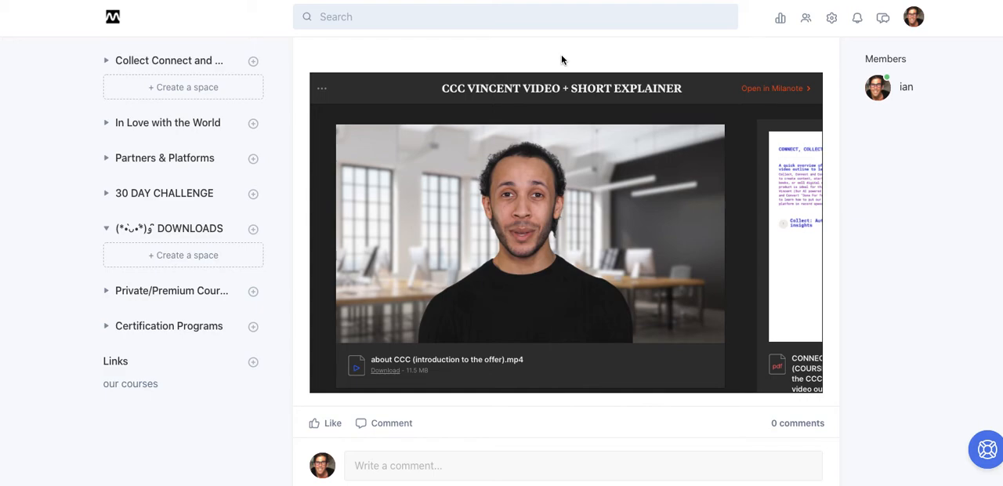
Open the "9 Empowering Questions for Online Entrepreneurs" topic for editing.
{"action": "scroll", "coordinate": [561, 56], "scroll_direction": "up", "scroll_amount": 5}
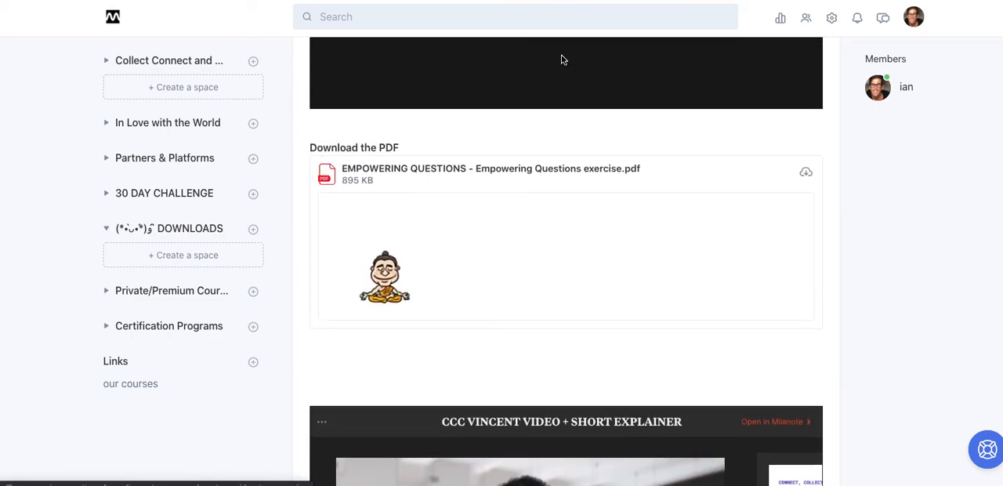
{"action": "scroll", "coordinate": [561, 59], "scroll_direction": "up", "scroll_amount": 6}
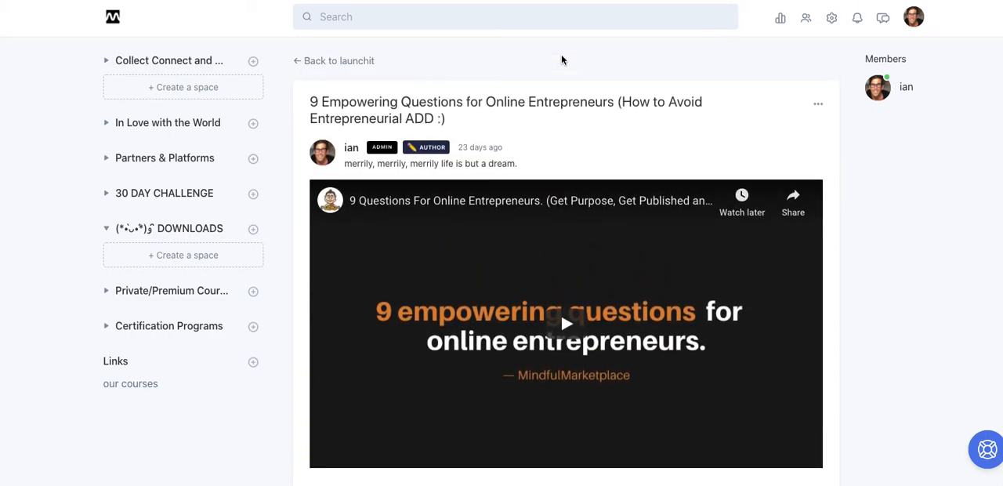
{"action": "left_click", "coordinate": [818, 106]}
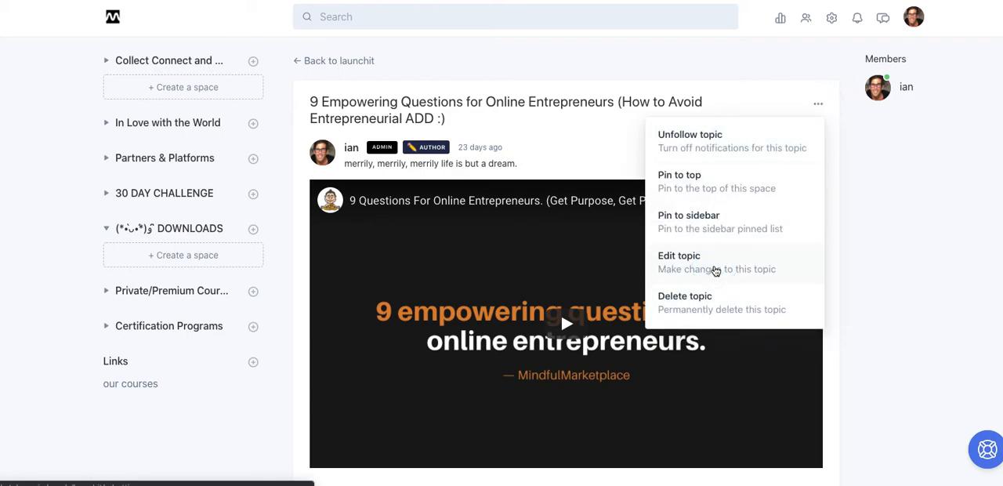
{"action": "left_click", "coordinate": [716, 270]}
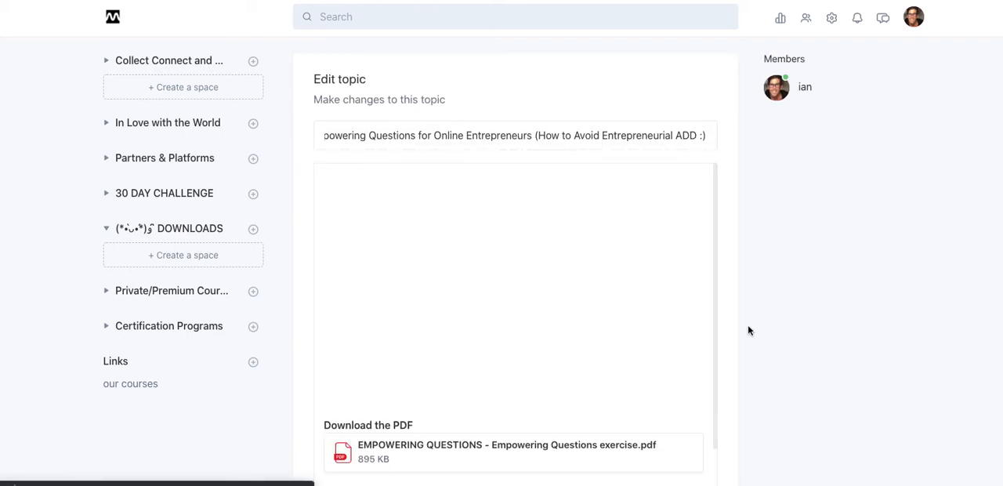
Add a <p> tag on its own line below the Milanote iframe code in the Custom HTML, leaving a blank line after each.
{"action": "scroll", "coordinate": [732, 326], "scroll_direction": "down", "scroll_amount": 4}
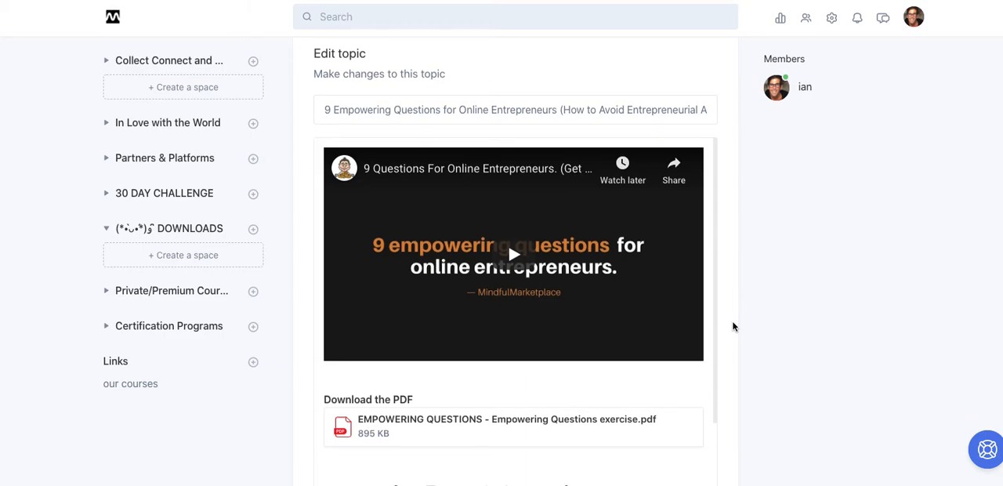
{"action": "scroll", "coordinate": [732, 322], "scroll_direction": "down", "scroll_amount": 5}
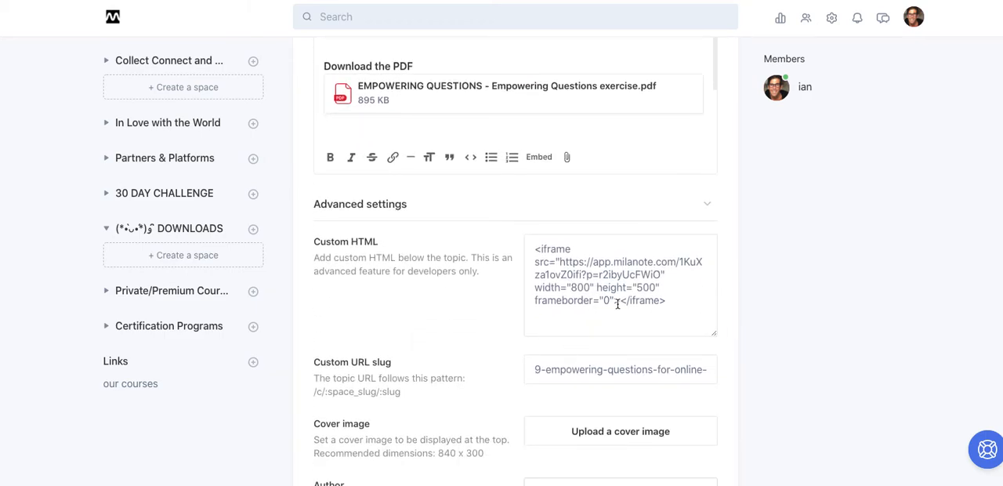
{"action": "left_click", "coordinate": [679, 302]}
{"action": "key", "text": "Return"}
{"action": "type", "text": "<>"}
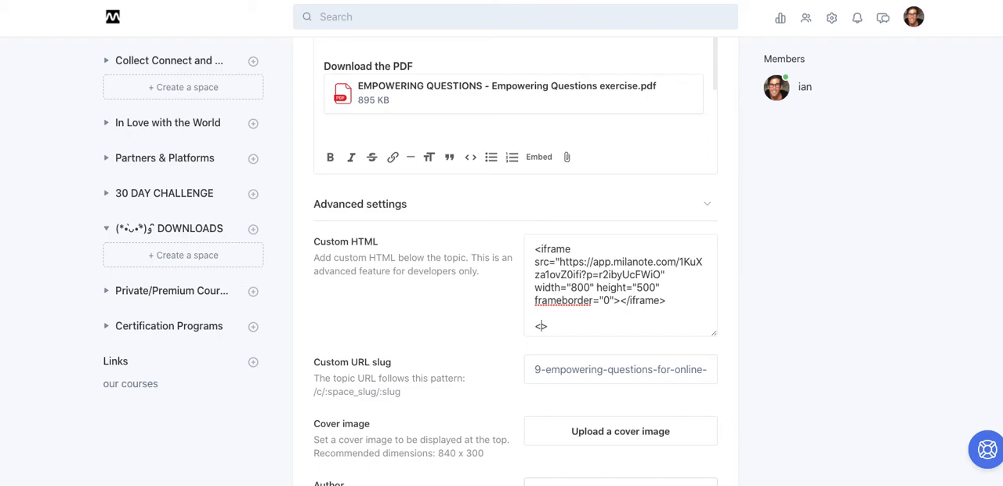
{"action": "type", "text": "p"}
{"action": "left_click", "coordinate": [562, 330]}
{"action": "key", "text": "Return"}
{"action": "key", "text": "Return"}
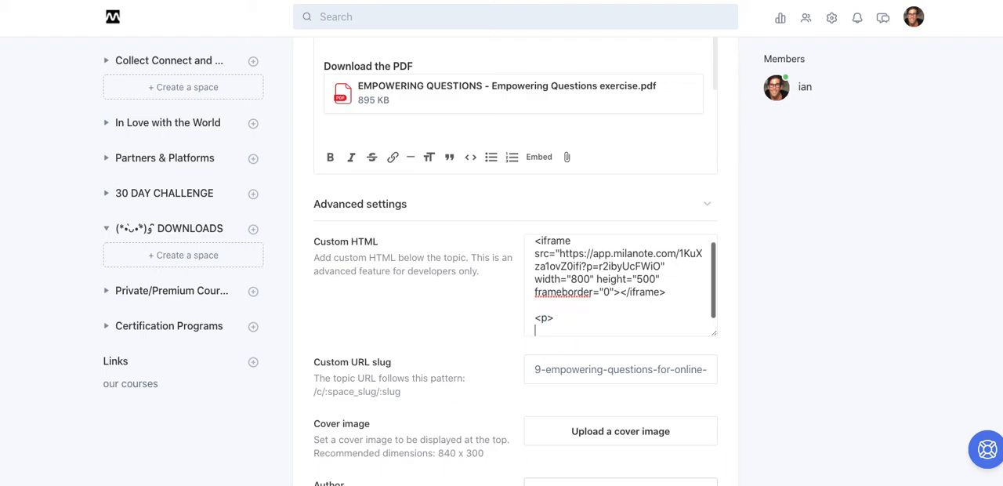
Below the <p> tag, write a short greeting with the author's first name and "Welcome to this part of the lesson.", and save the topic.
{"action": "type", "text": "hi, i'ma"}
{"action": "key", "text": "BackSpace"}
{"action": "key", "text": "BackSpace"}
{"action": "type", "text": "ian"}
{"action": "type", "text": "Weel"}
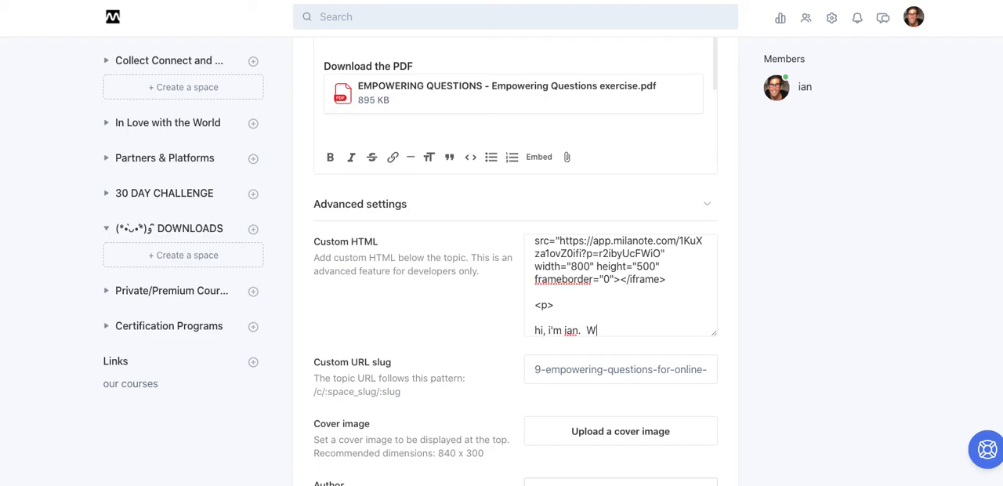
{"action": "key", "text": "BackSpace"}
{"action": "key", "text": "BackSpace"}
{"action": "type", "text": "lcome to this part of the lesson."}
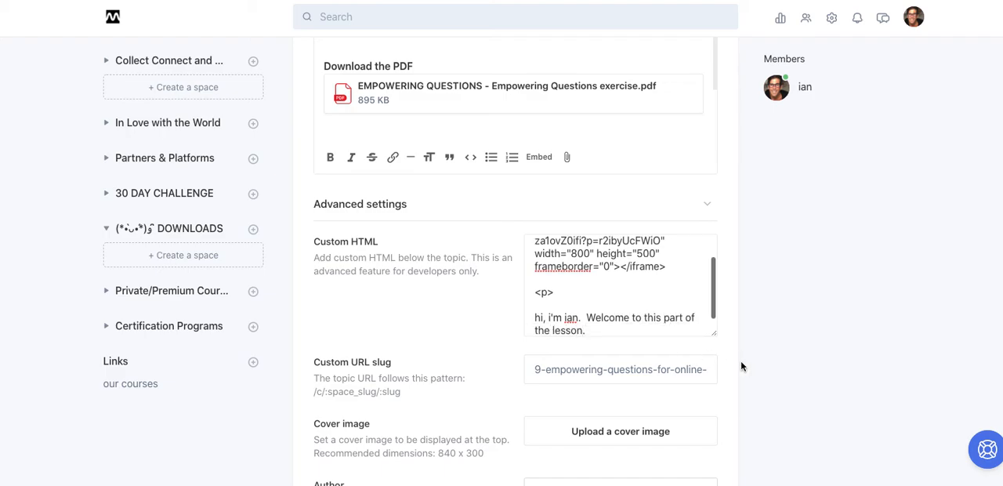
{"action": "left_click_drag", "start_coordinate": [730, 354], "coordinate": [688, 481]}
{"action": "left_click", "coordinate": [683, 441]}
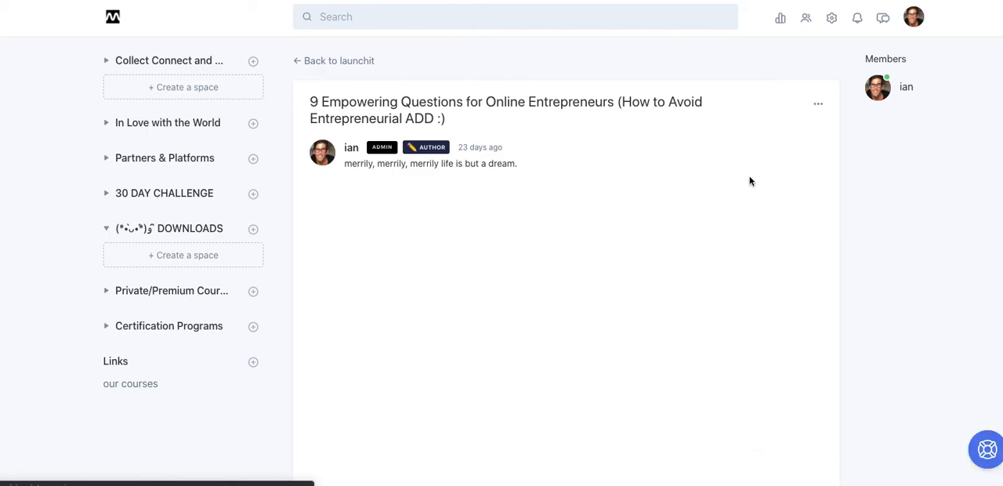
Review the saved topic page, checking the welcome text under the embedded Milanote board and the PDF and video above it.
{"action": "scroll", "coordinate": [749, 181], "scroll_direction": "down", "scroll_amount": 5}
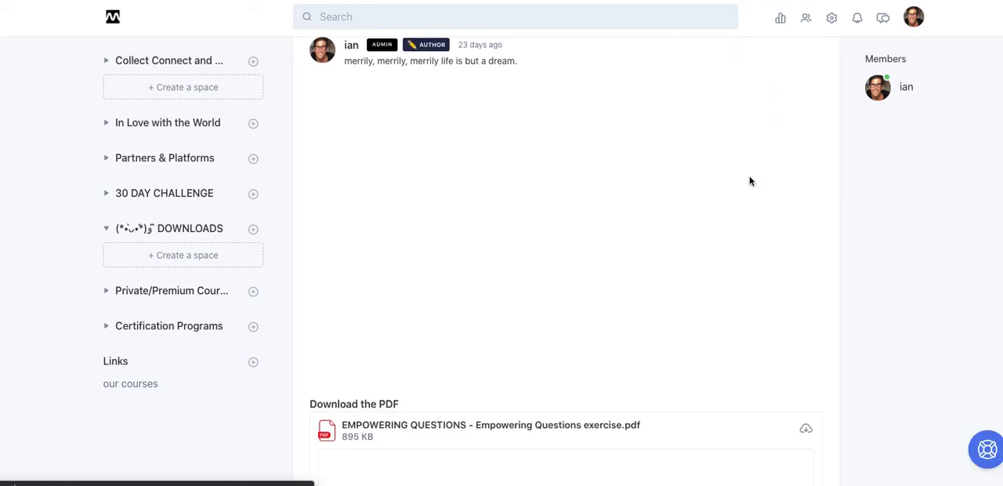
{"action": "scroll", "coordinate": [750, 181], "scroll_direction": "down", "scroll_amount": 5}
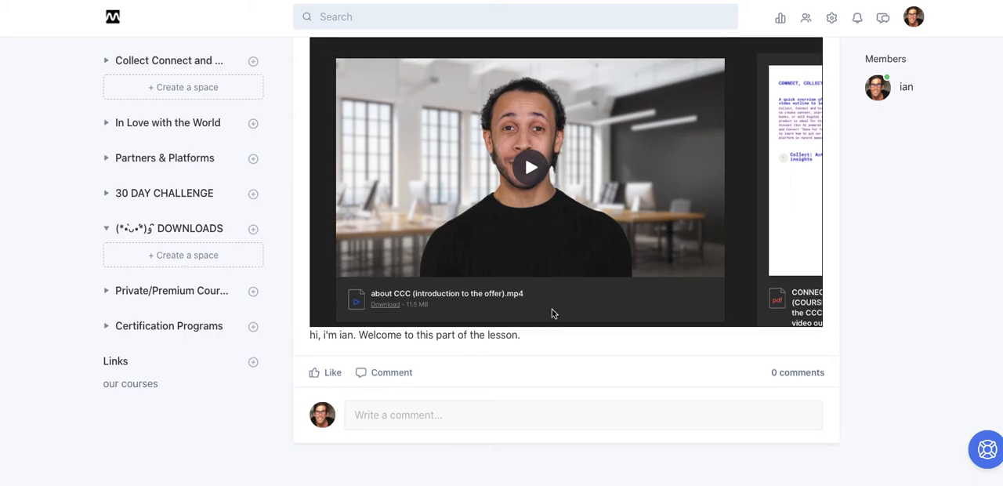
{"action": "scroll", "coordinate": [552, 313], "scroll_direction": "up", "scroll_amount": 5}
{"action": "scroll", "coordinate": [552, 314], "scroll_direction": "up", "scroll_amount": 4}
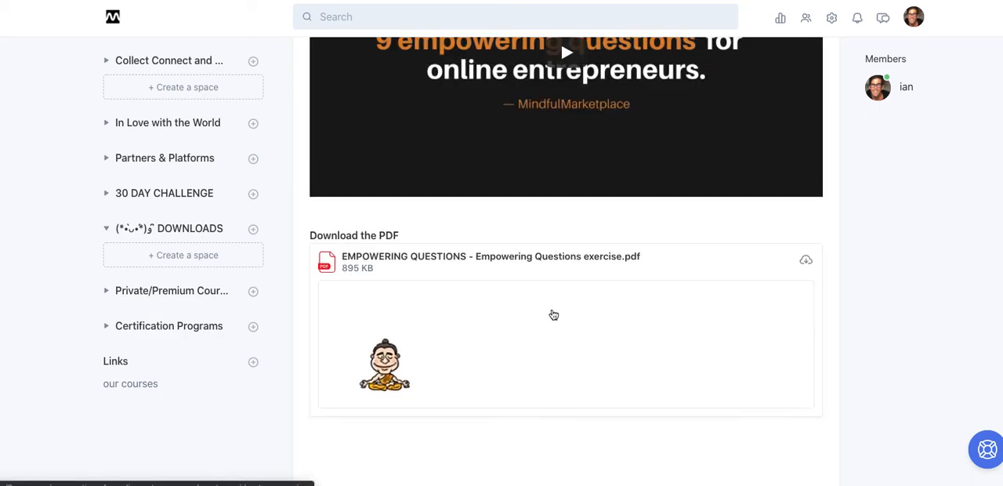
{"action": "scroll", "coordinate": [553, 314], "scroll_direction": "up", "scroll_amount": 3}
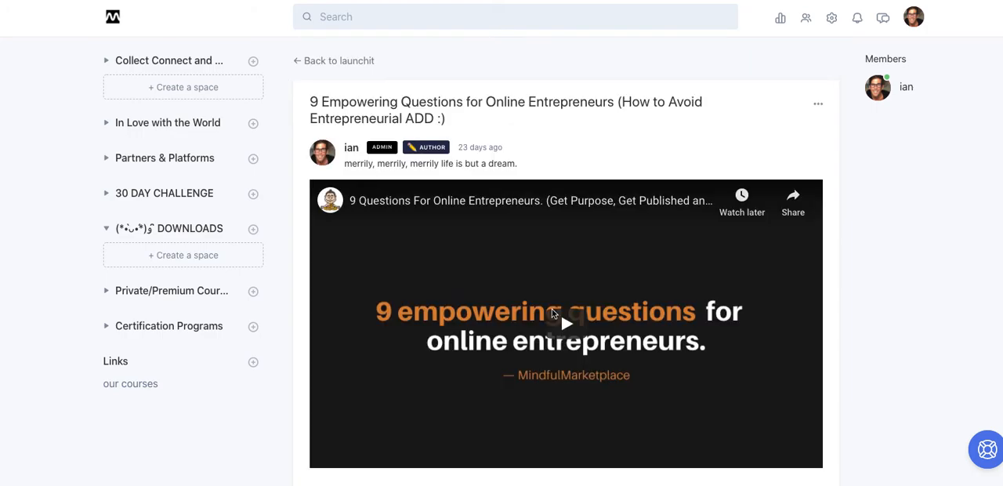